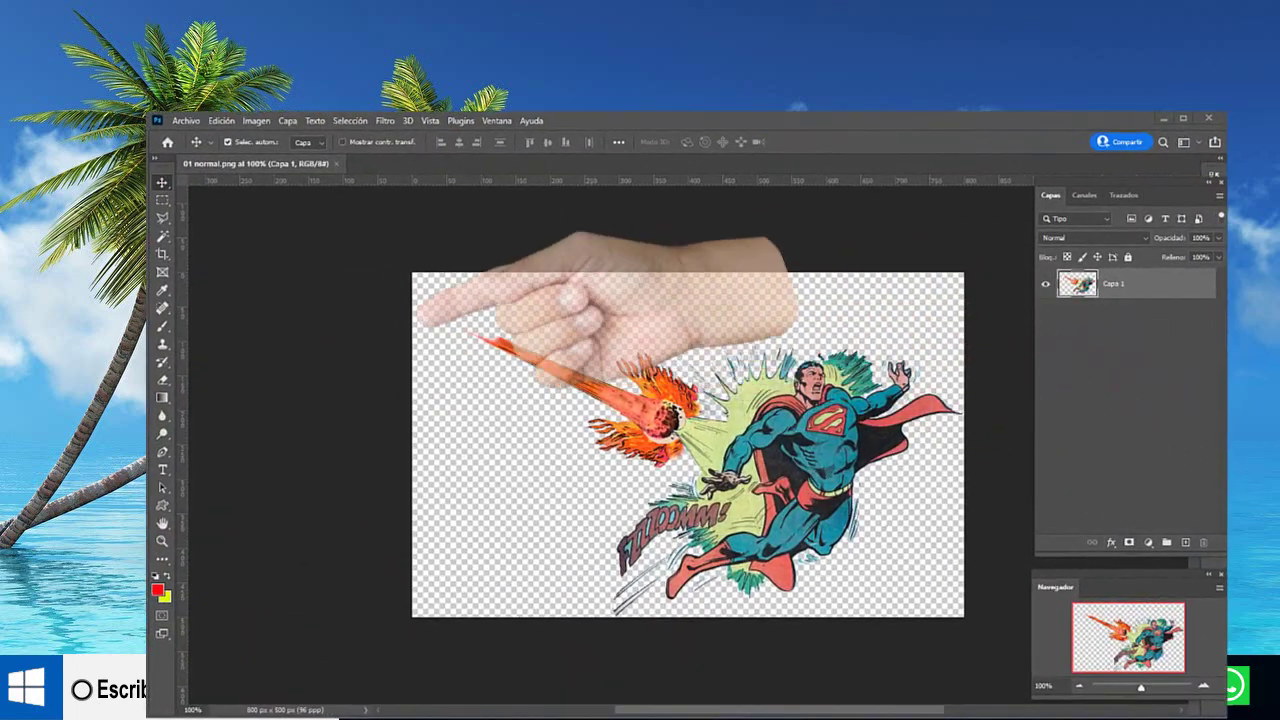
Step: Select the Gradient Tool (Herramienta Degradado) from the toolbar flyout
left_click(162, 398)
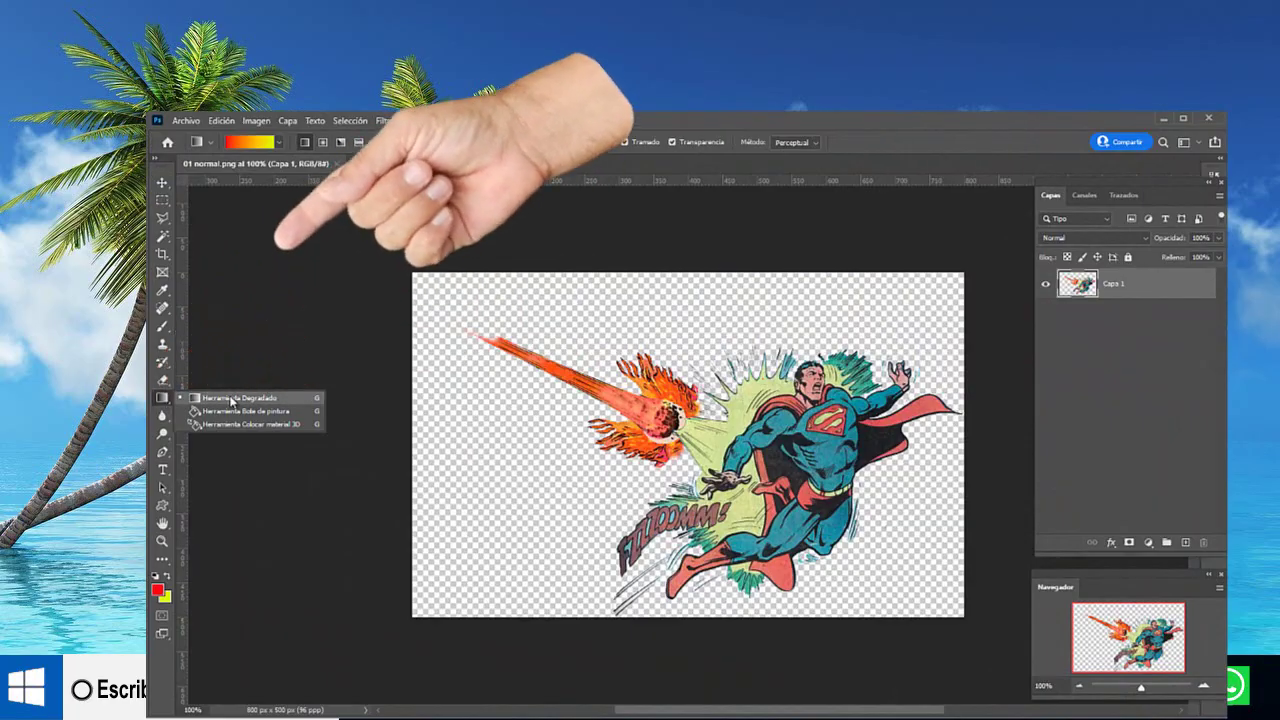
left_click(232, 399)
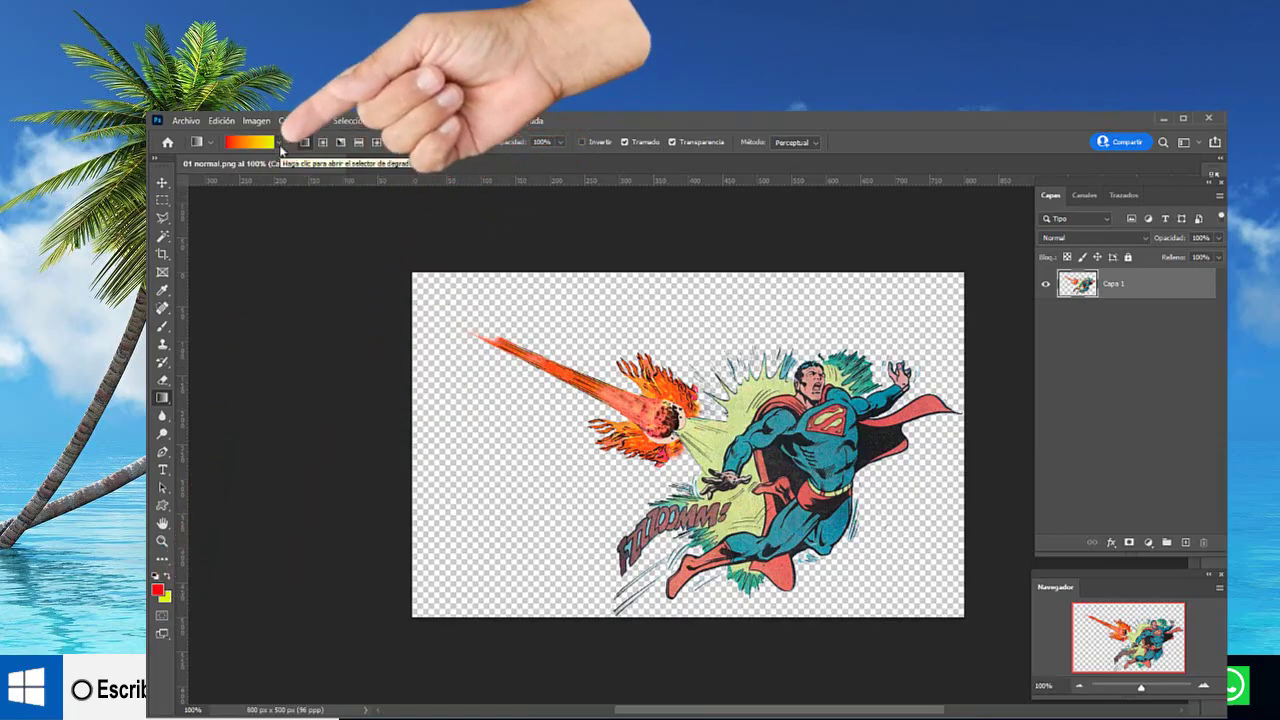
Step: Open the gradient presets and expand, then collapse, the Básicos through Naranjas folders
left_click(281, 145)
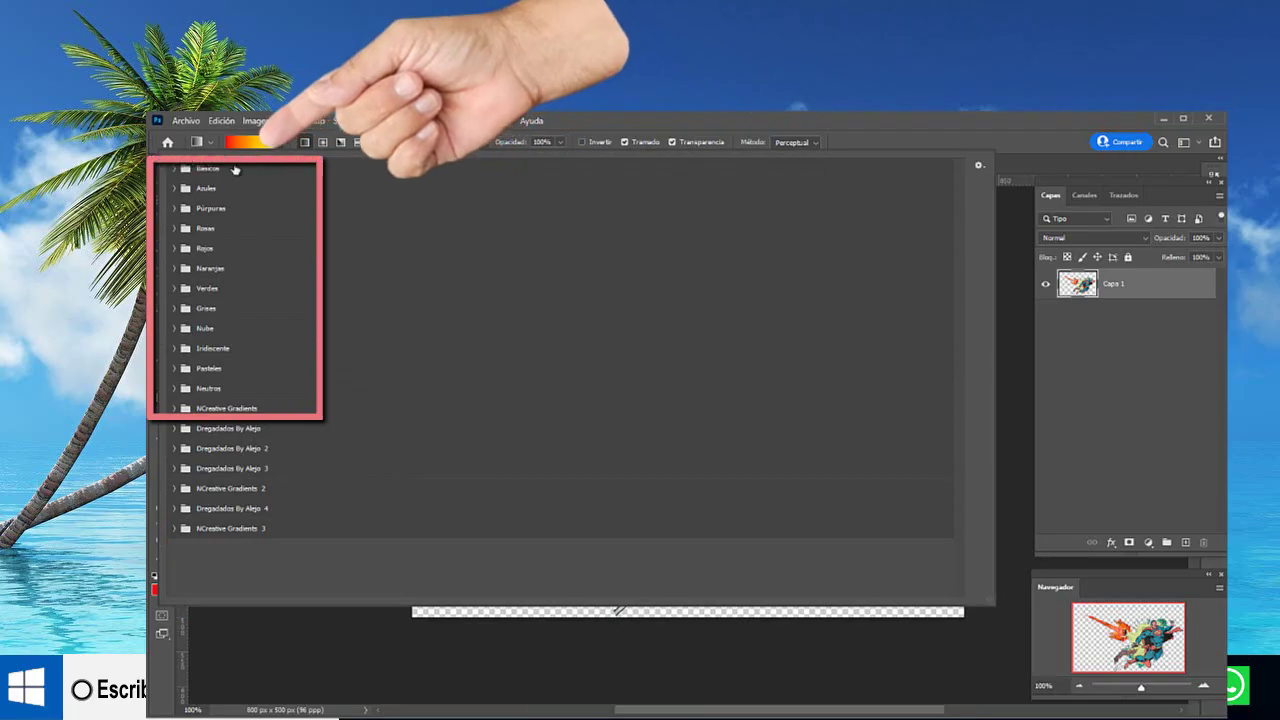
left_click(174, 169)
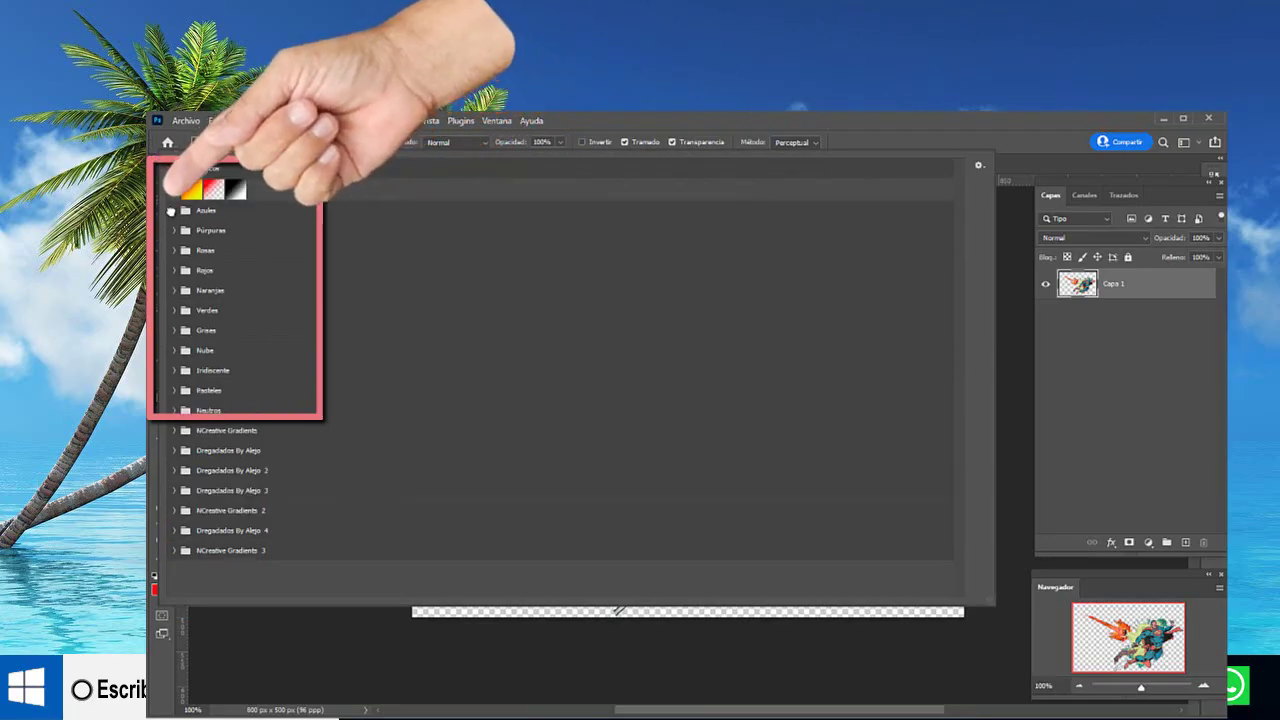
left_click(174, 210)
left_click(174, 252)
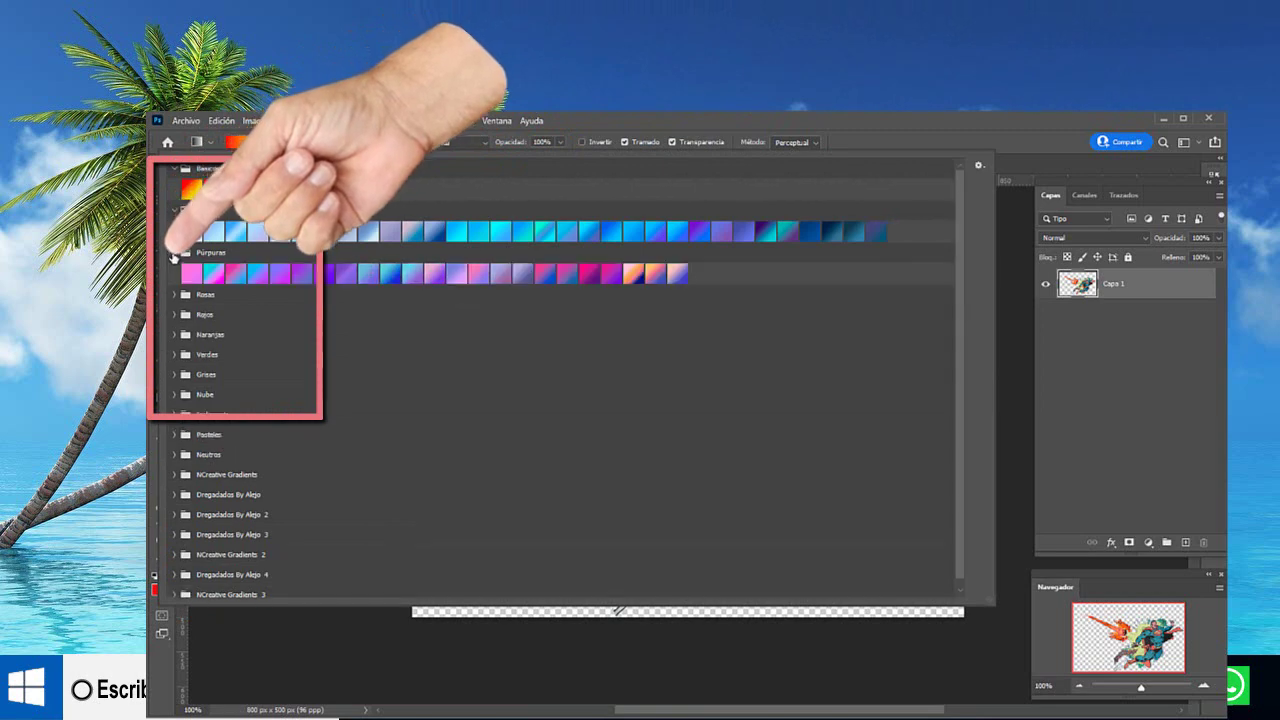
left_click(174, 294)
left_click(174, 337)
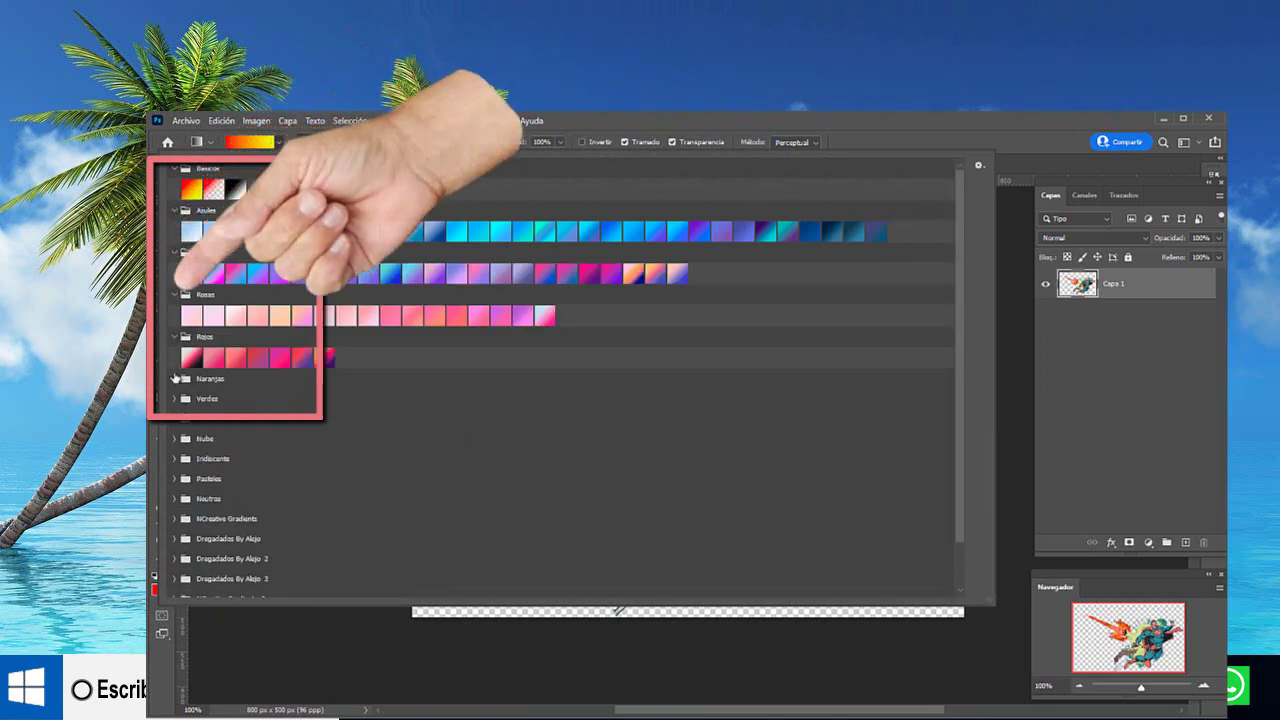
left_click(174, 379)
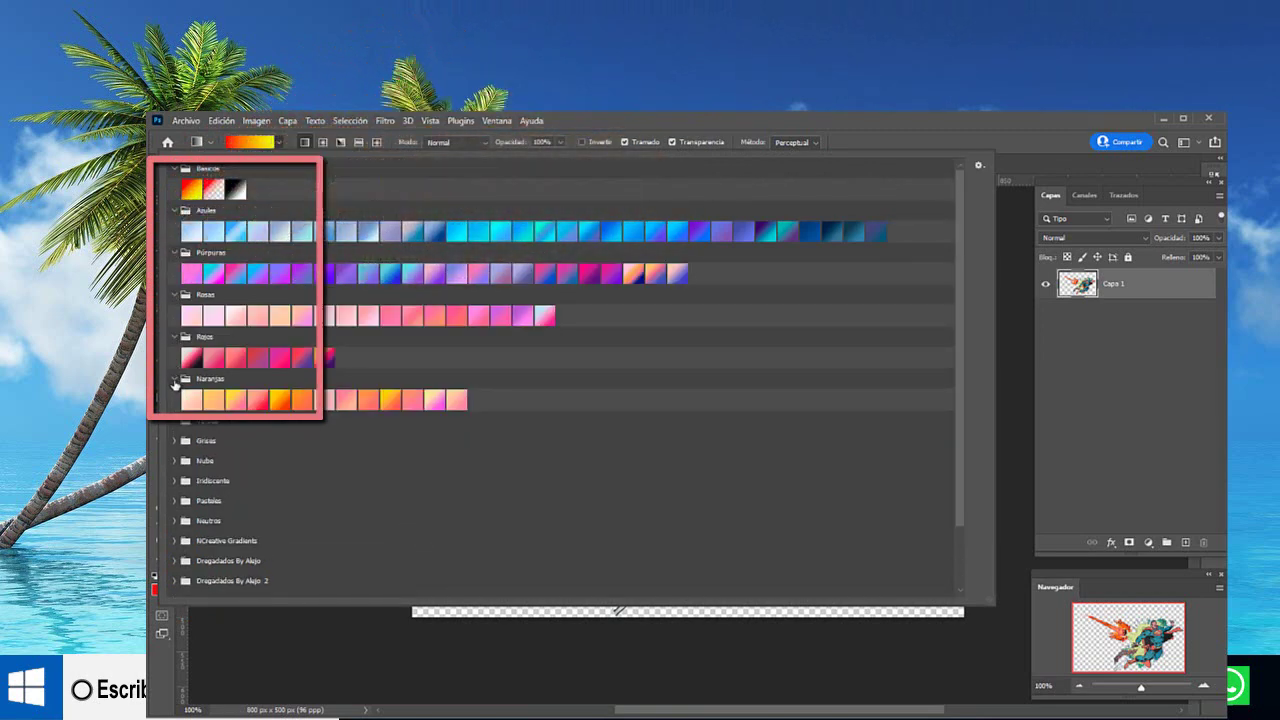
left_click(174, 379)
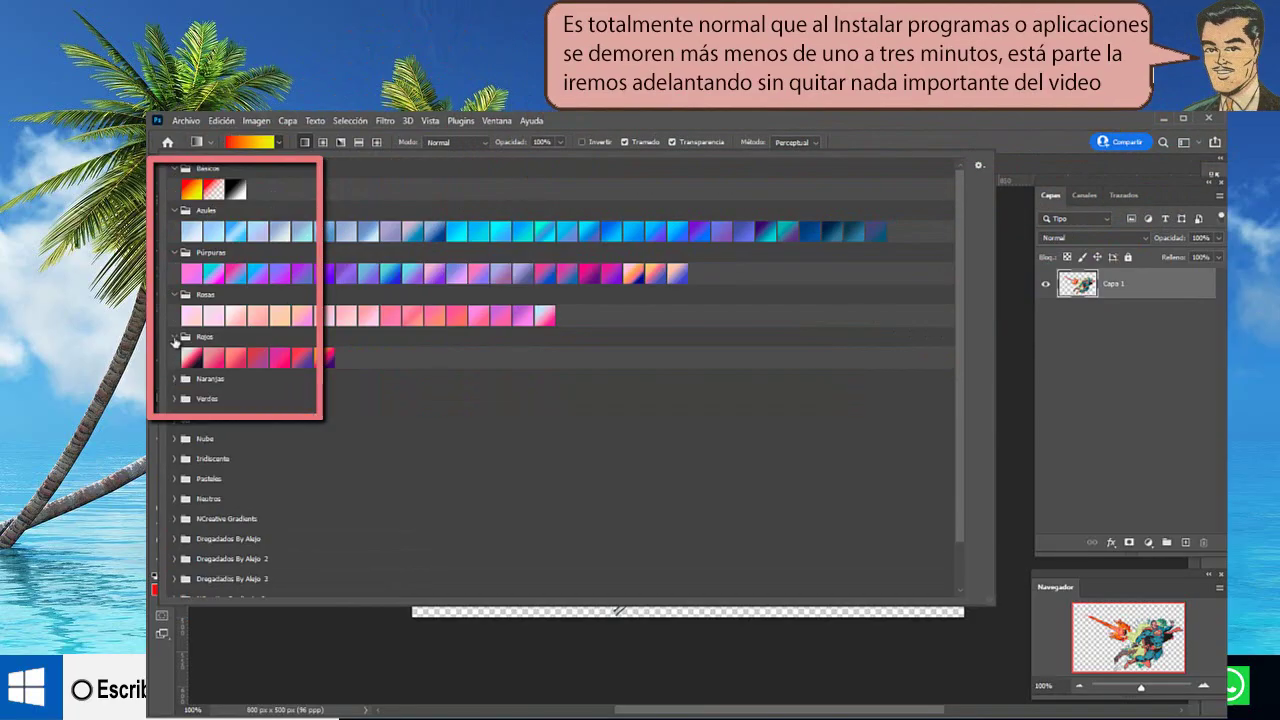
left_click(174, 337)
left_click(174, 294)
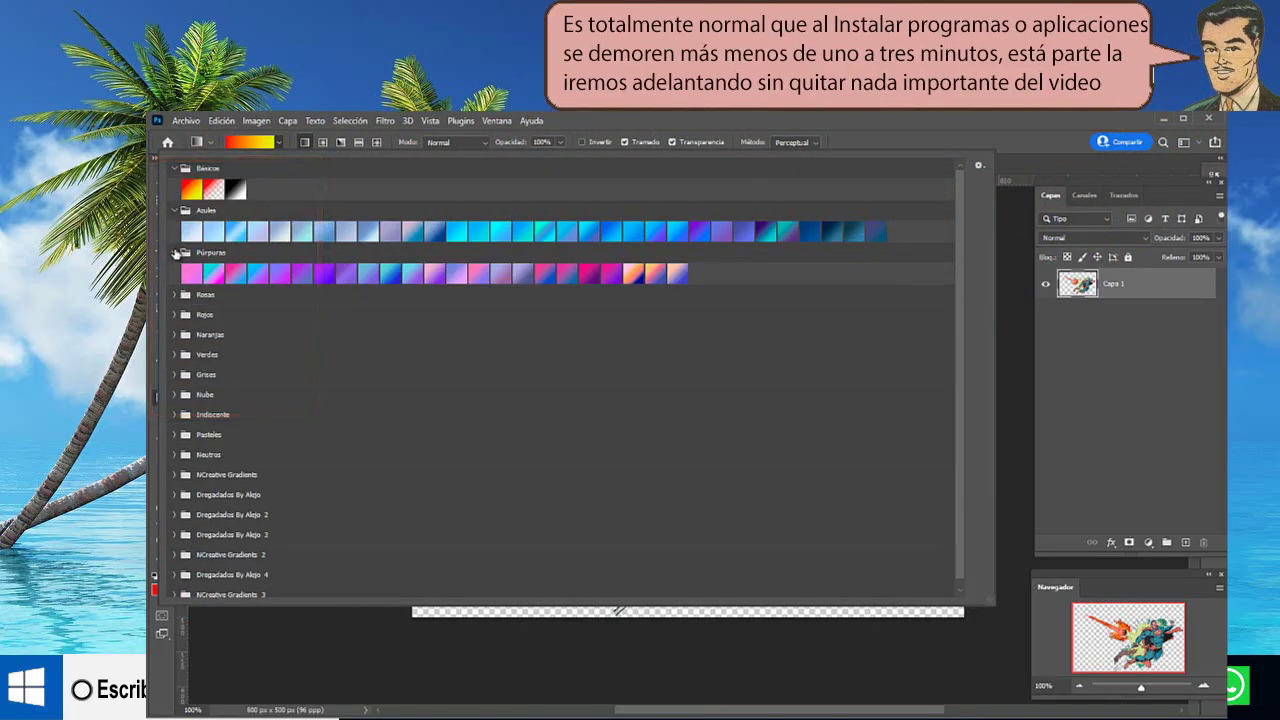
left_click(174, 252)
left_click(173, 211)
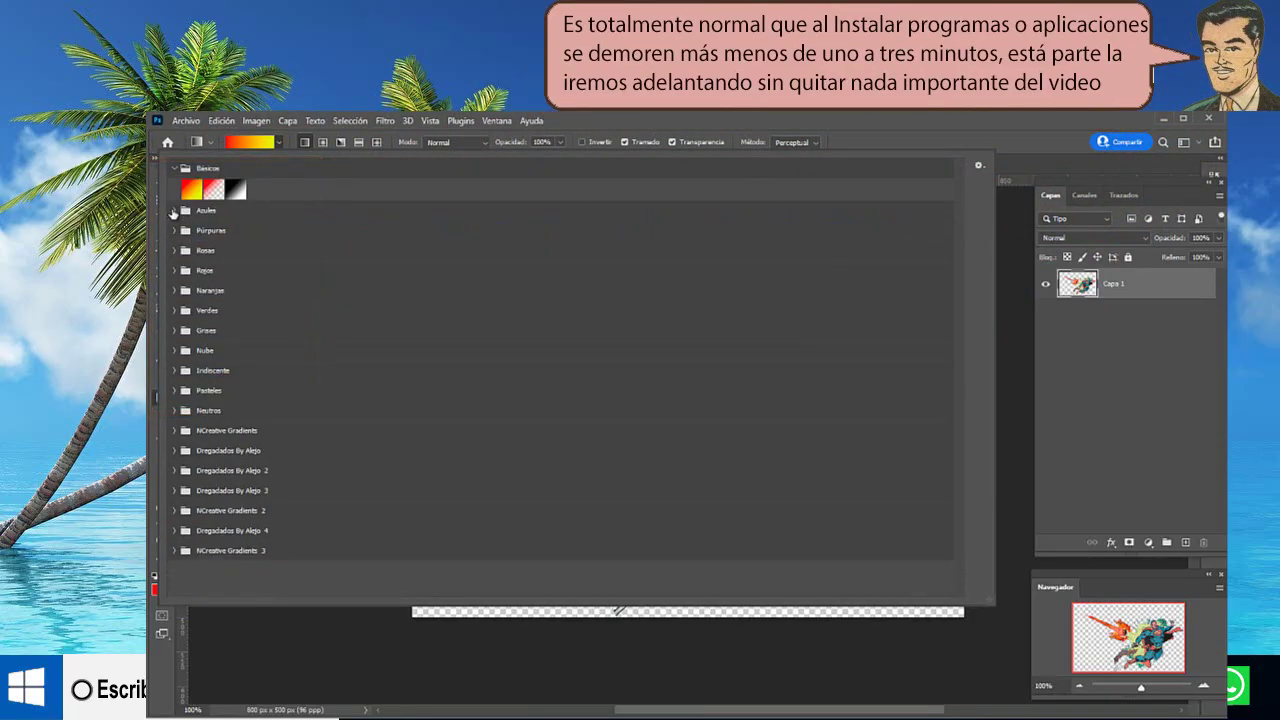
left_click(174, 169)
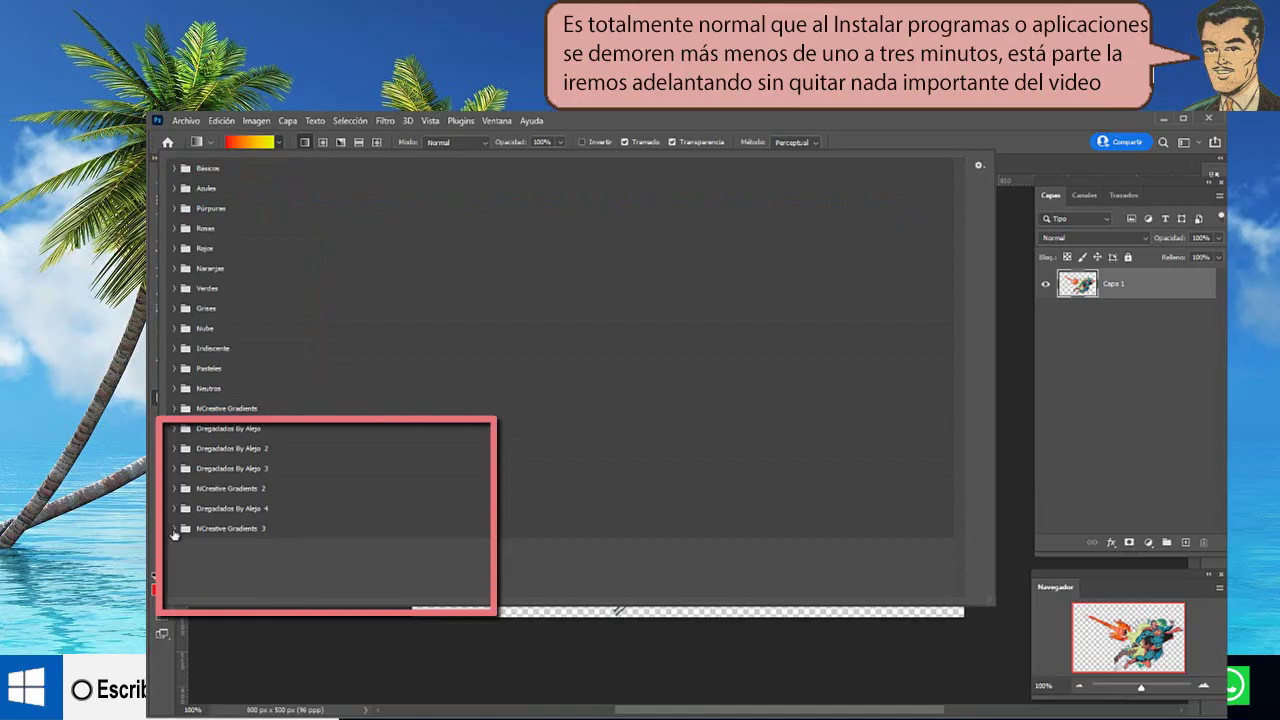
Step: Expand and collapse the installed NCreative Gradients and Dregadados By Alejo sets
left_click(174, 529)
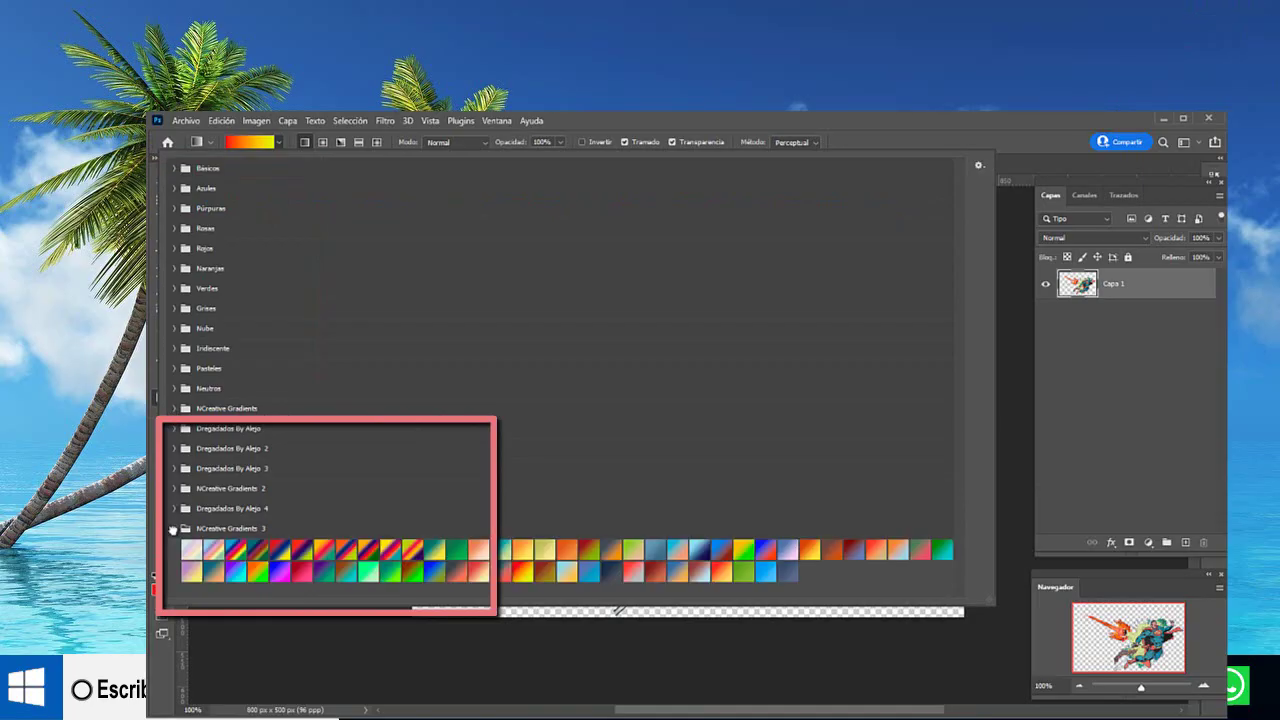
left_click(175, 509)
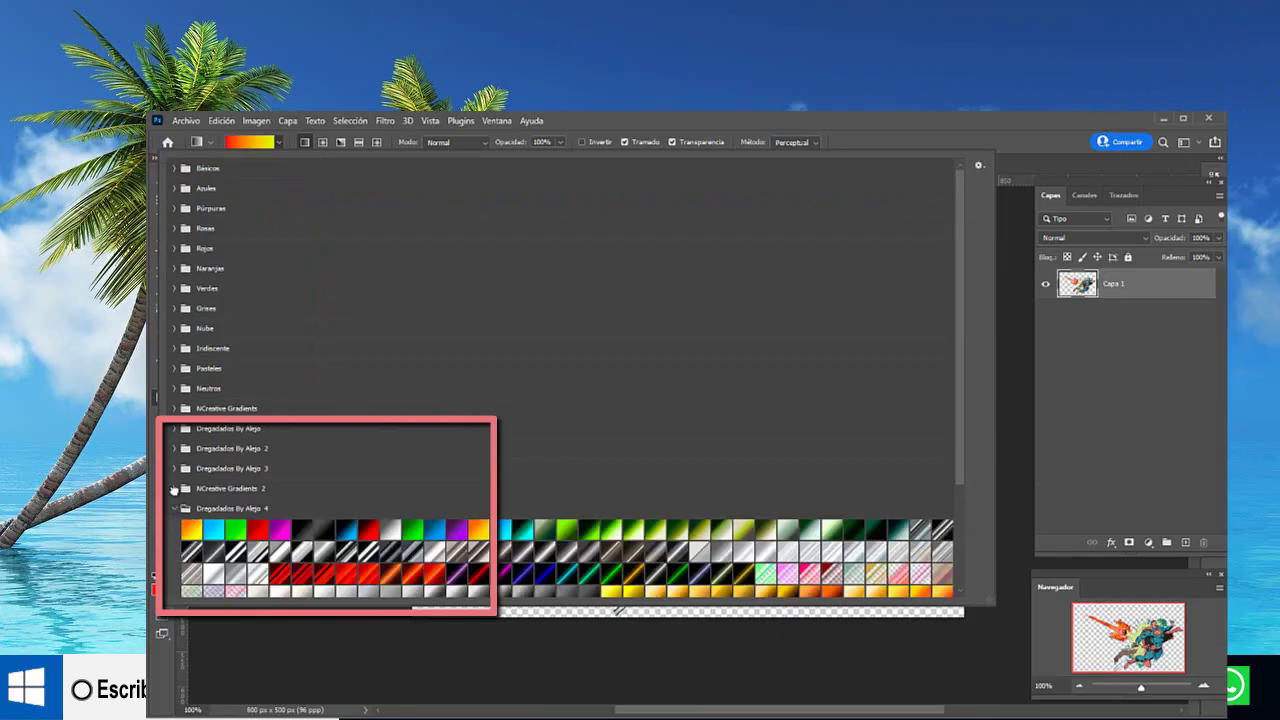
left_click(174, 488)
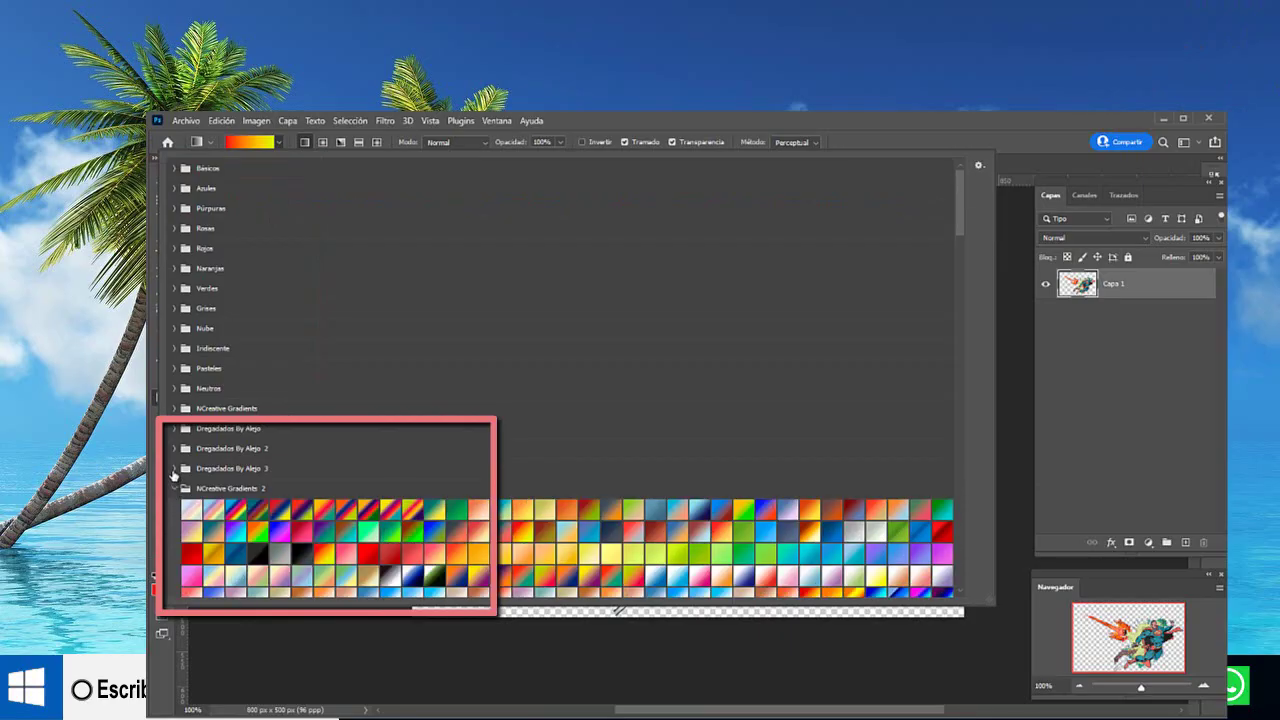
left_click(174, 468)
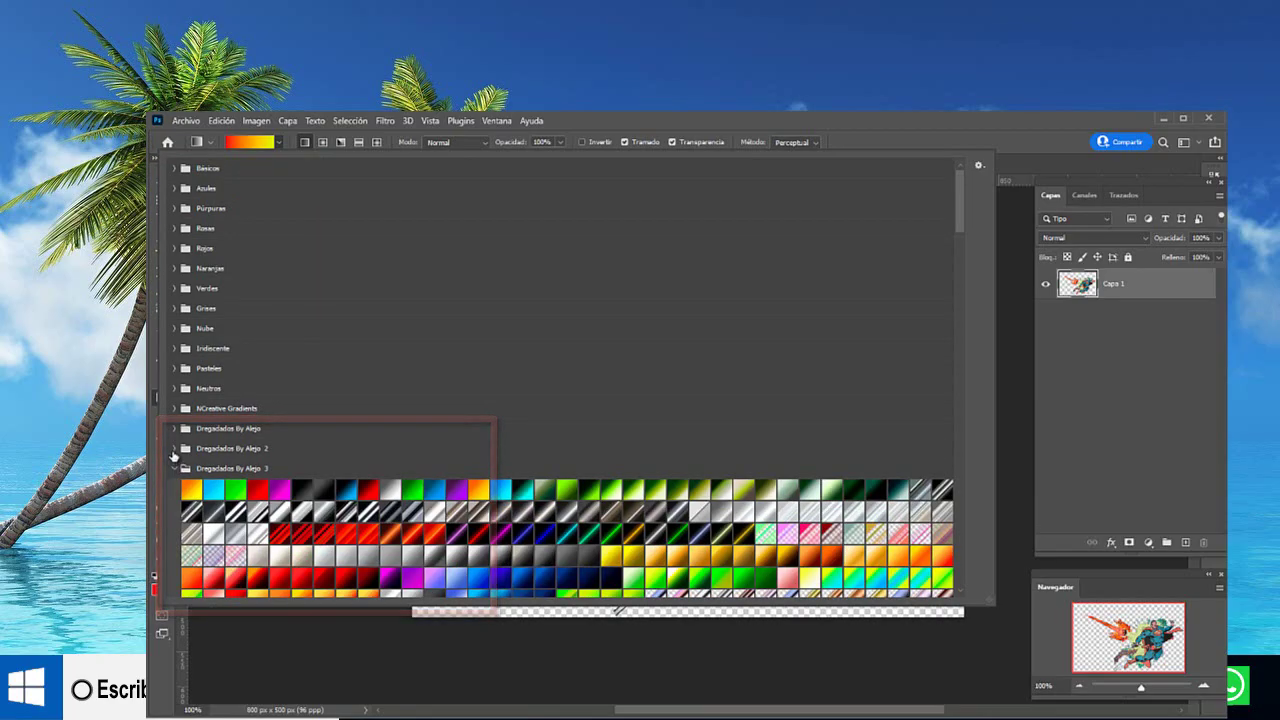
left_click(172, 448)
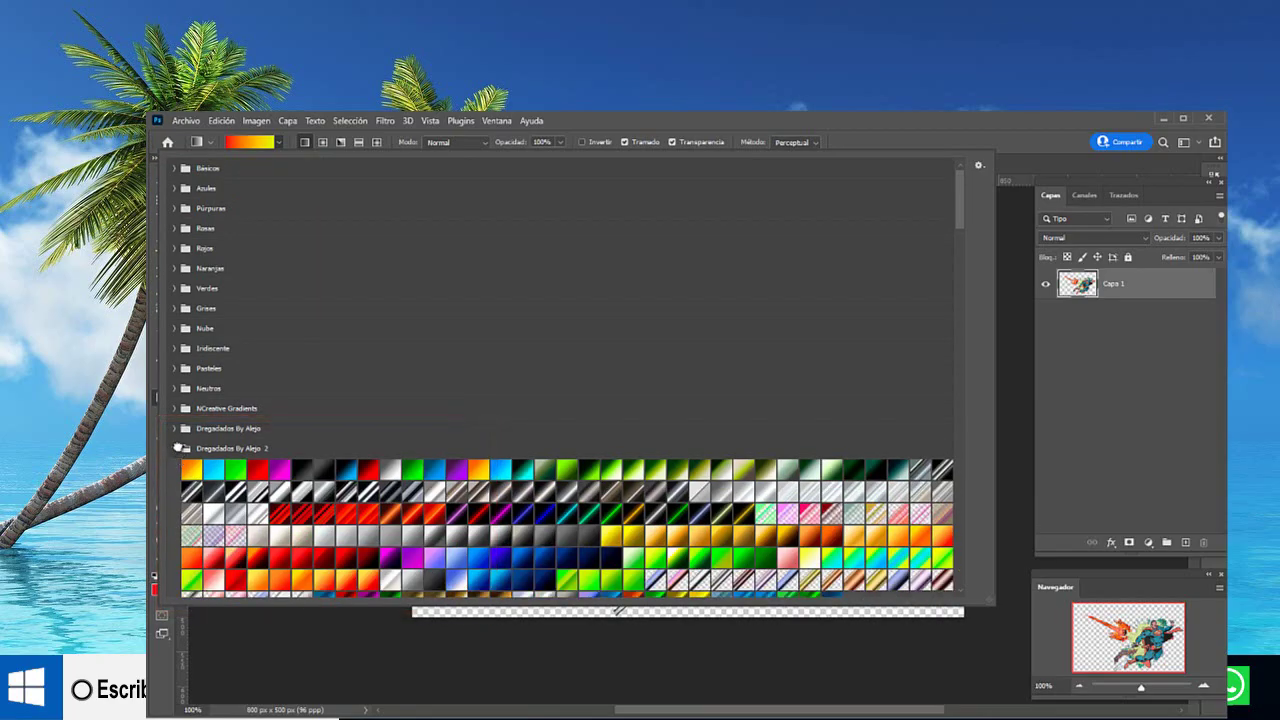
left_click(177, 448)
left_click(177, 466)
left_click(174, 468)
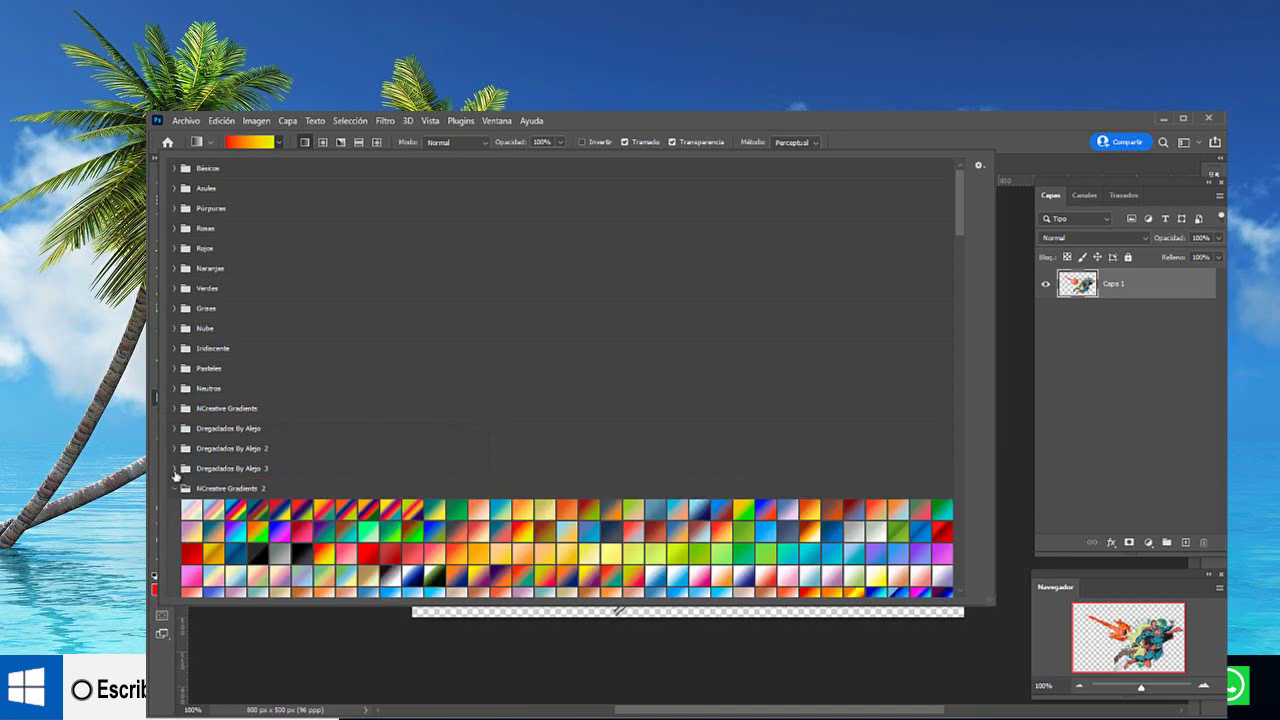
left_click(175, 489)
left_click(176, 510)
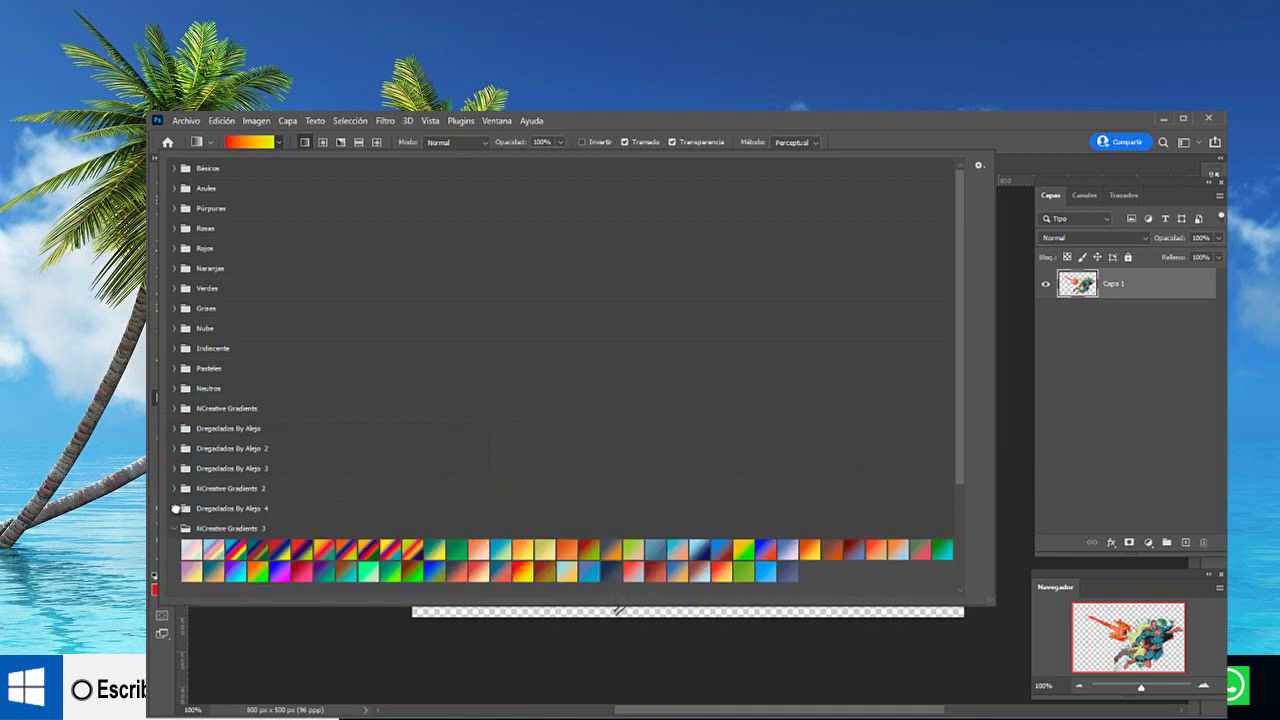
left_click(174, 528)
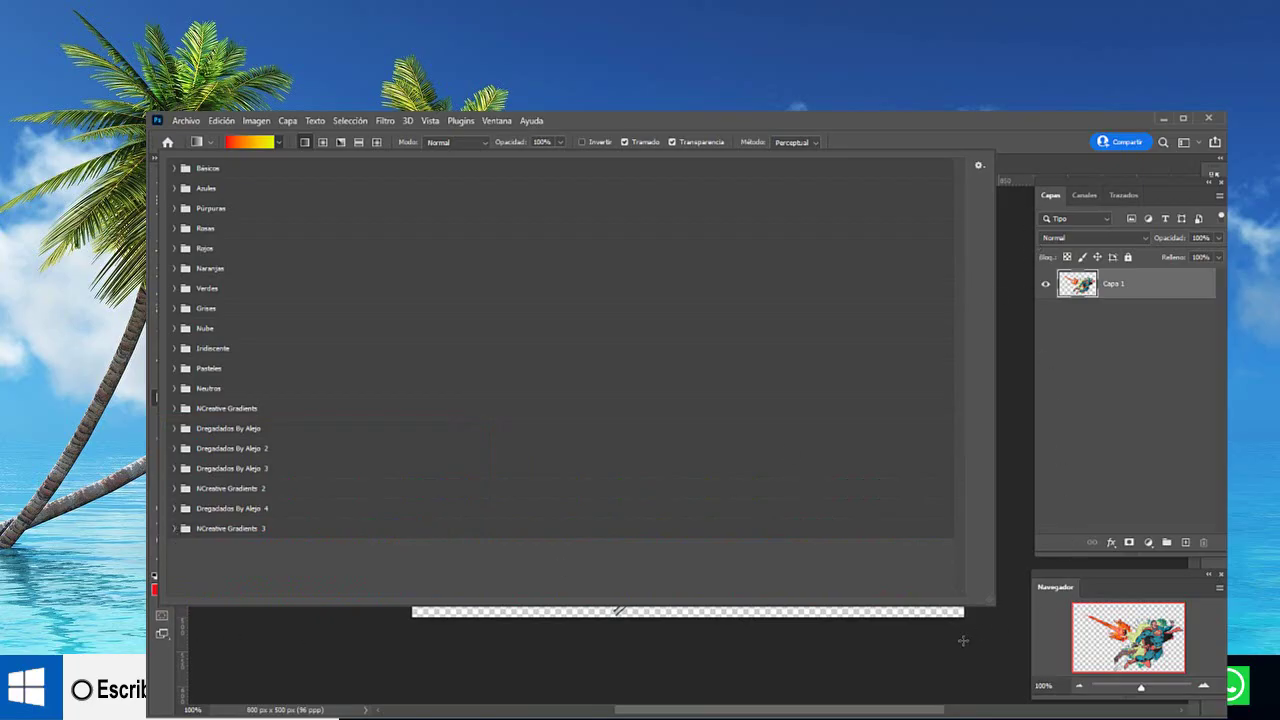
Step: Dismiss the gradient preset list by clicking on the comic canvas
left_click(935, 657)
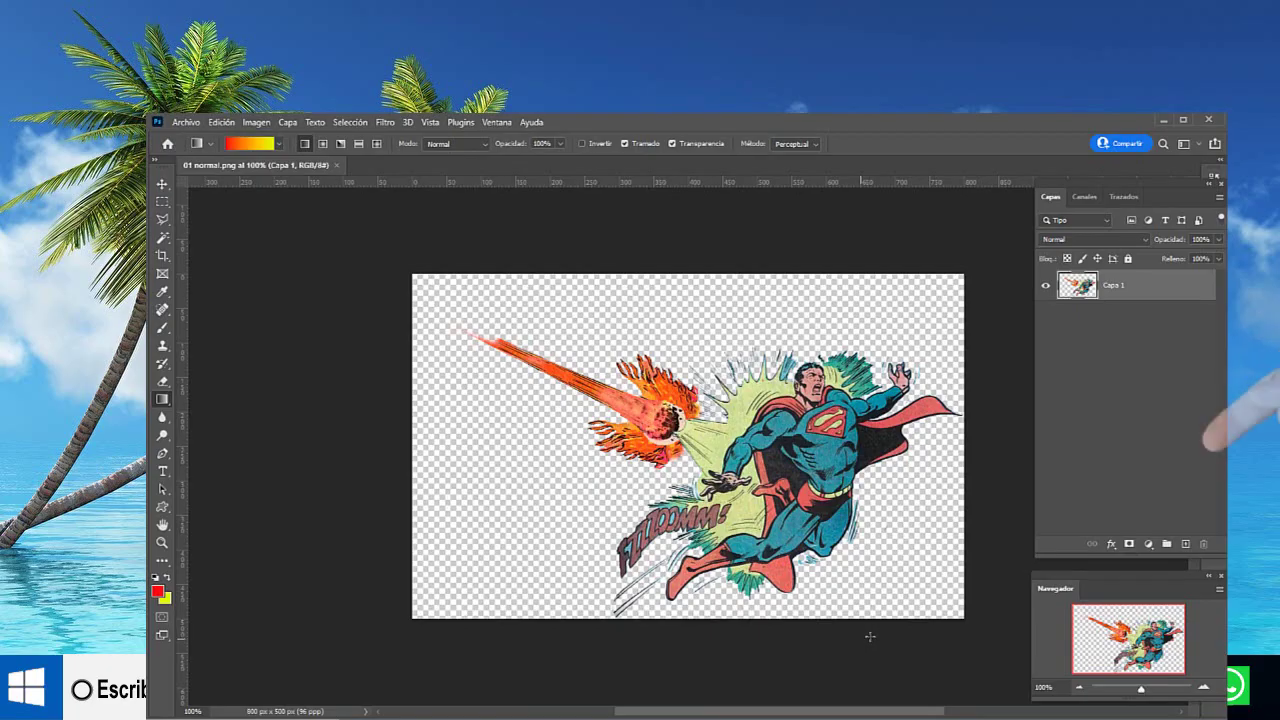
Step: Add a new empty layer, Capa 2, and place it below the Superman layer Capa 1
left_click(1187, 544)
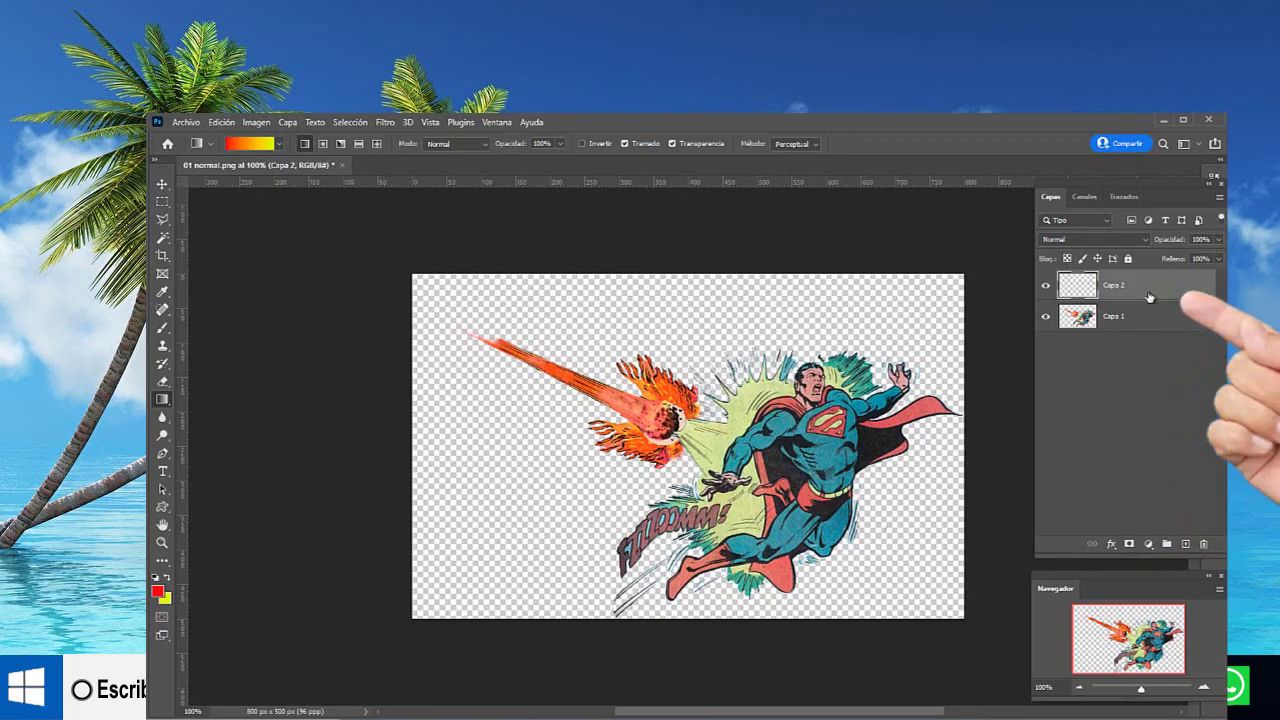
left_click_drag(1149, 297, 1120, 340)
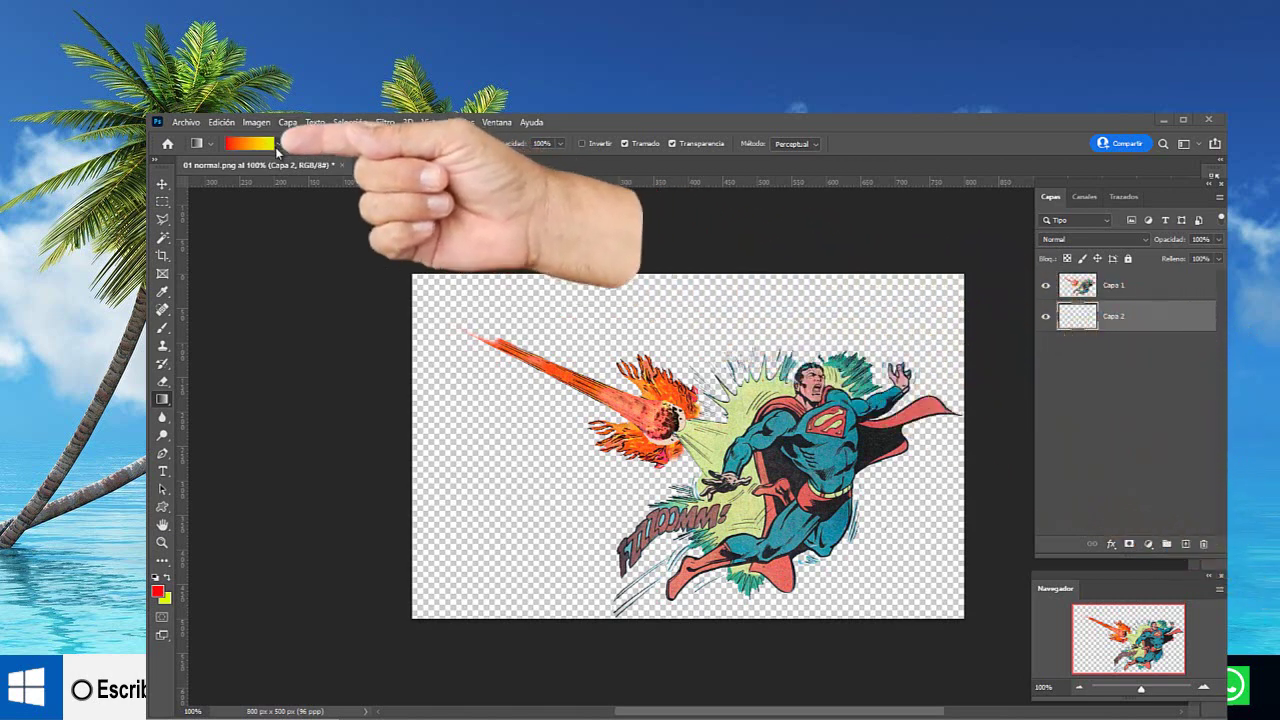
Step: Apply the orange-purple Púrpuras gradient as a linear fill across Capa 2
left_click(280, 144)
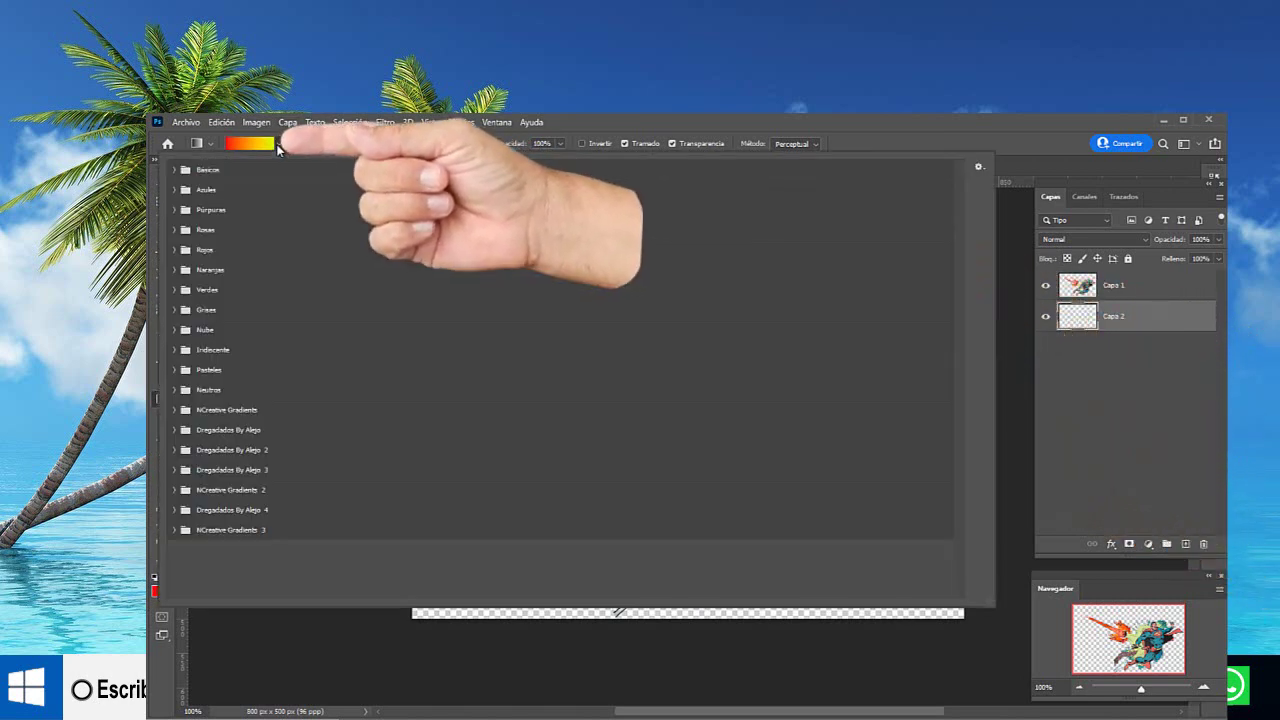
left_click(174, 209)
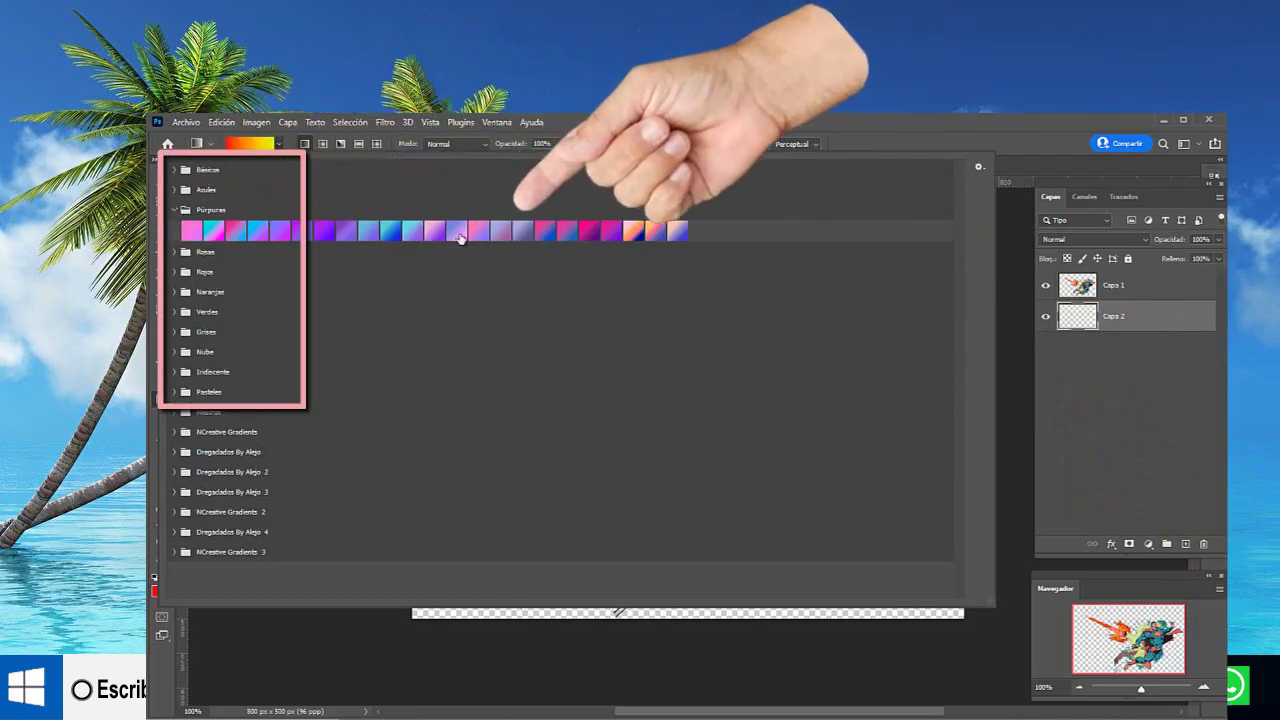
left_click(632, 231)
left_click(305, 145)
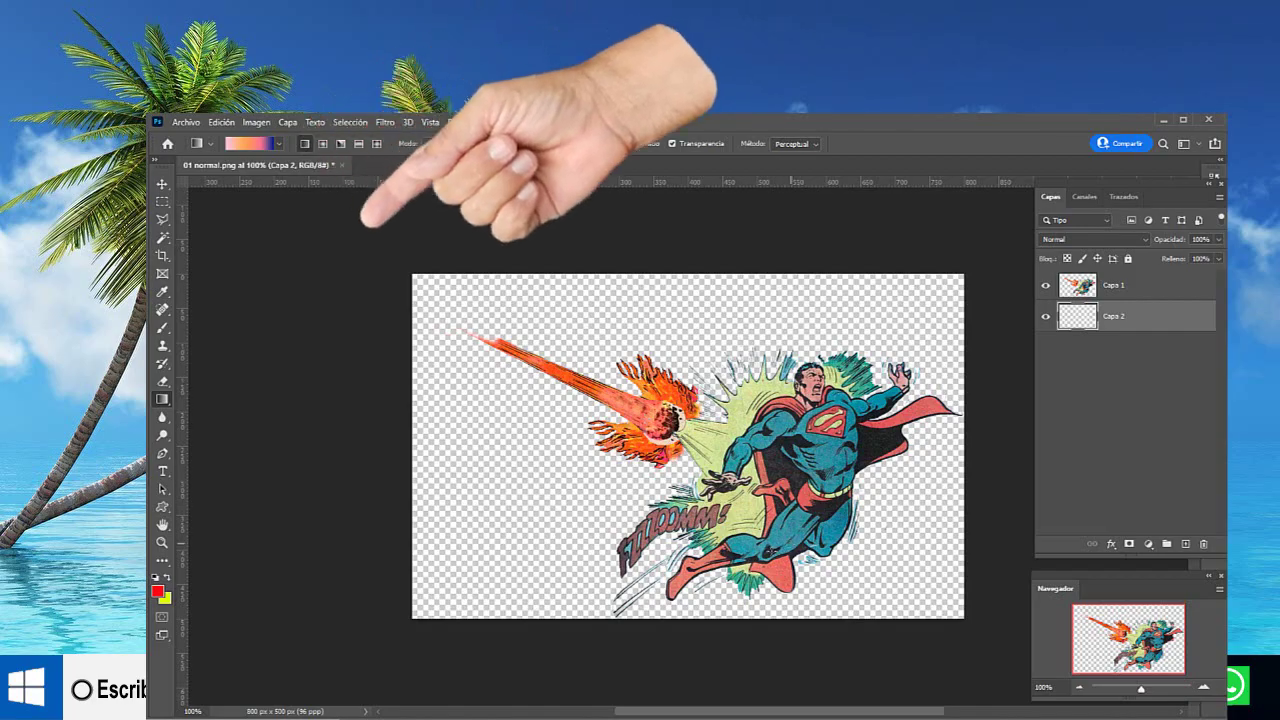
left_click_drag(505, 417, 919, 544)
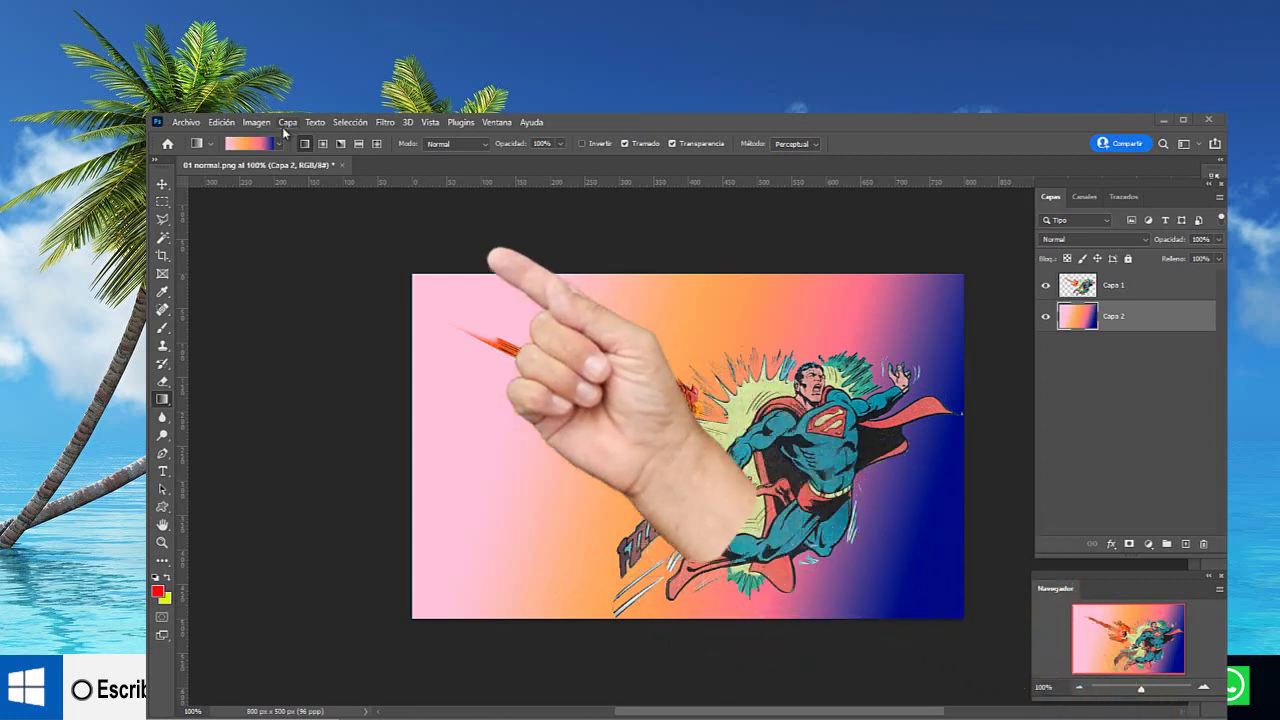
Step: Choose the black-white striped Dregadados By Alejo 3 gradient and drag a radial fill on Capa 2
left_click(279, 144)
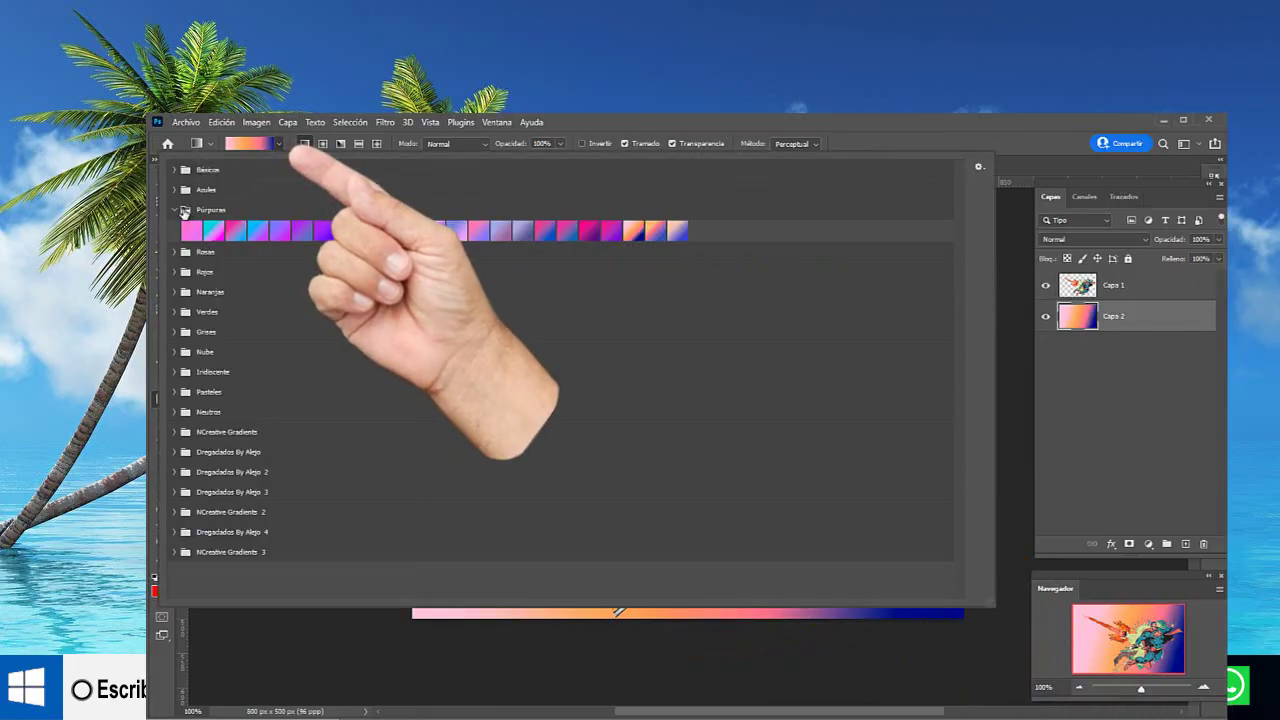
left_click(172, 209)
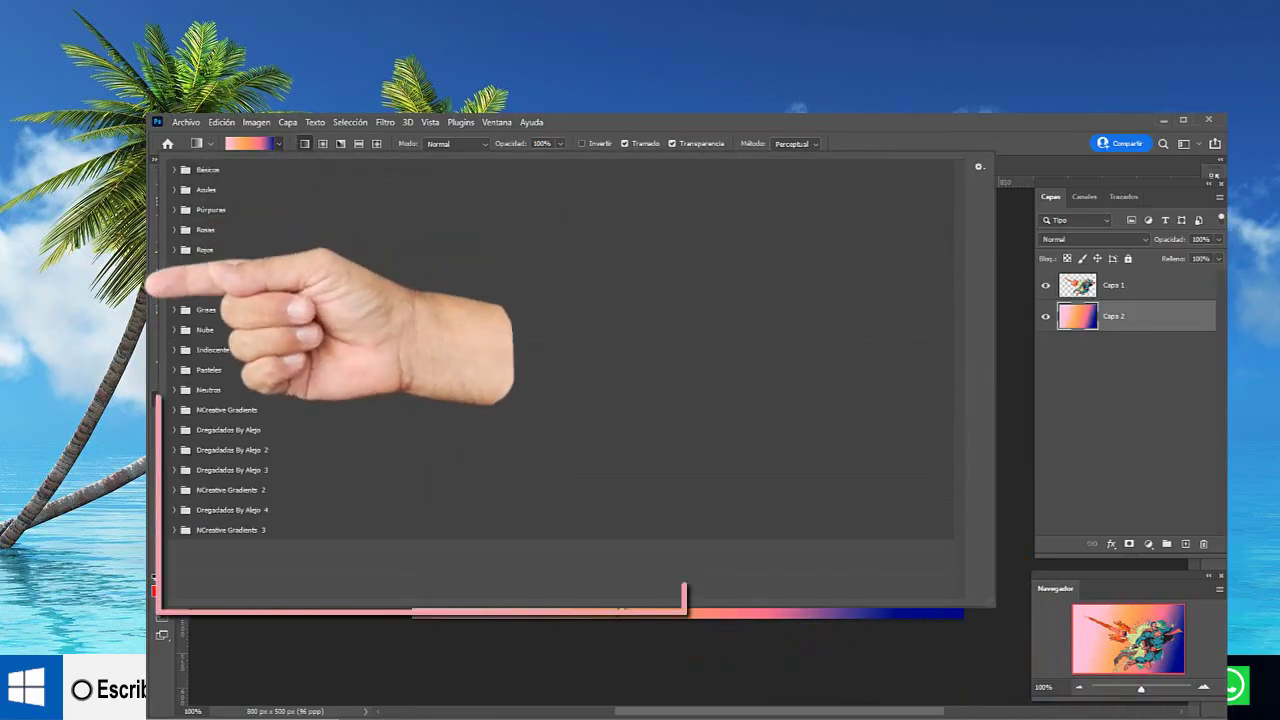
left_click(175, 470)
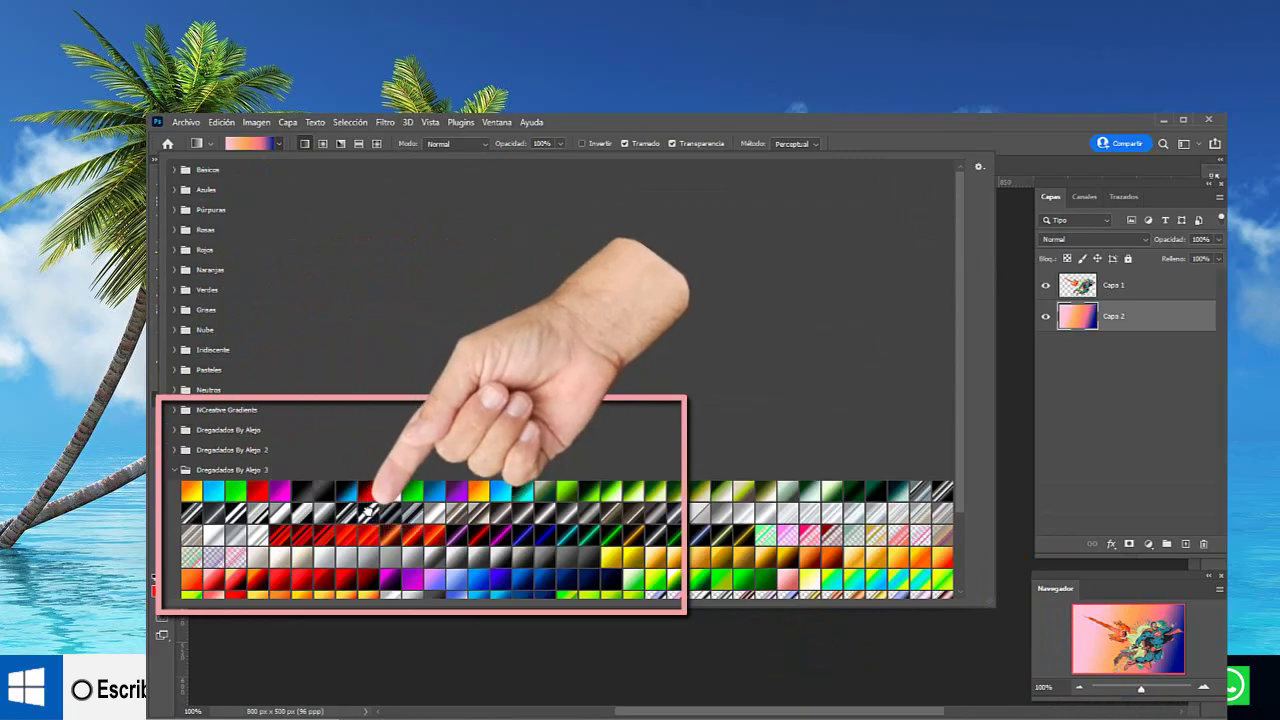
double_click(191, 513)
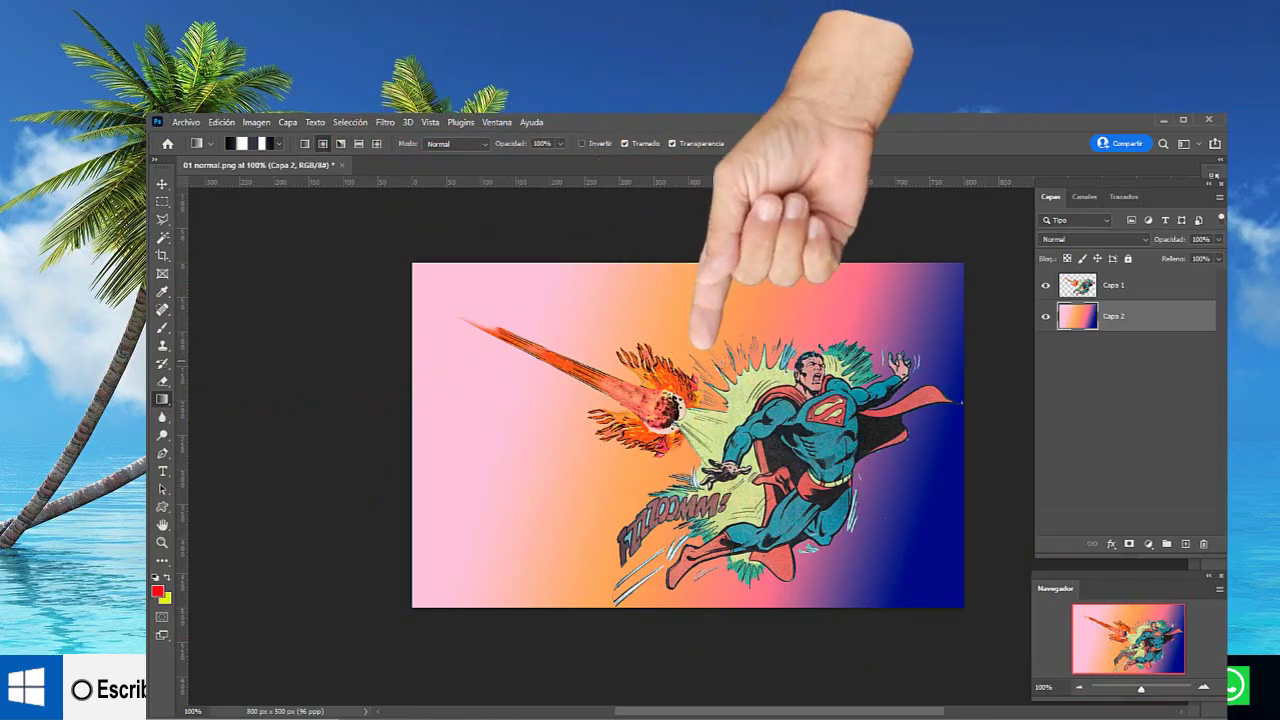
left_click_drag(723, 367, 483, 521)
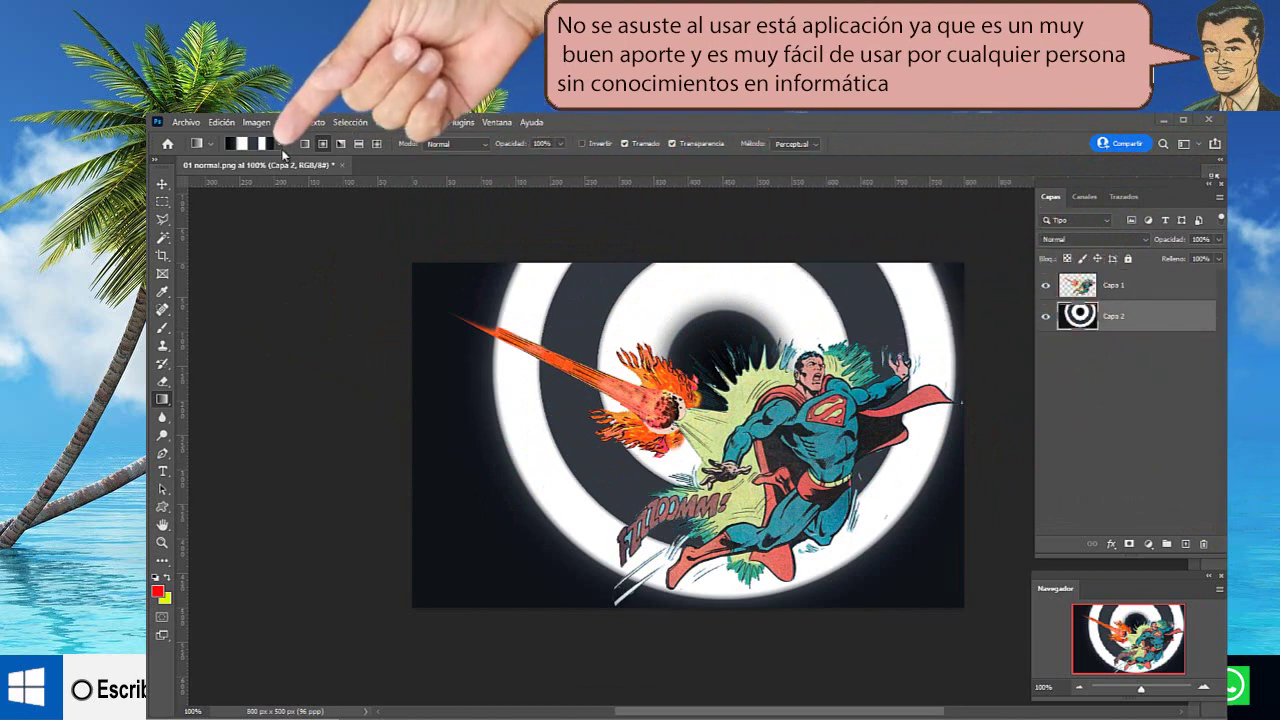
Step: Collapse the Dregadados By Alejo 3 folder, close the presets and show the Ventana menu
left_click(279, 145)
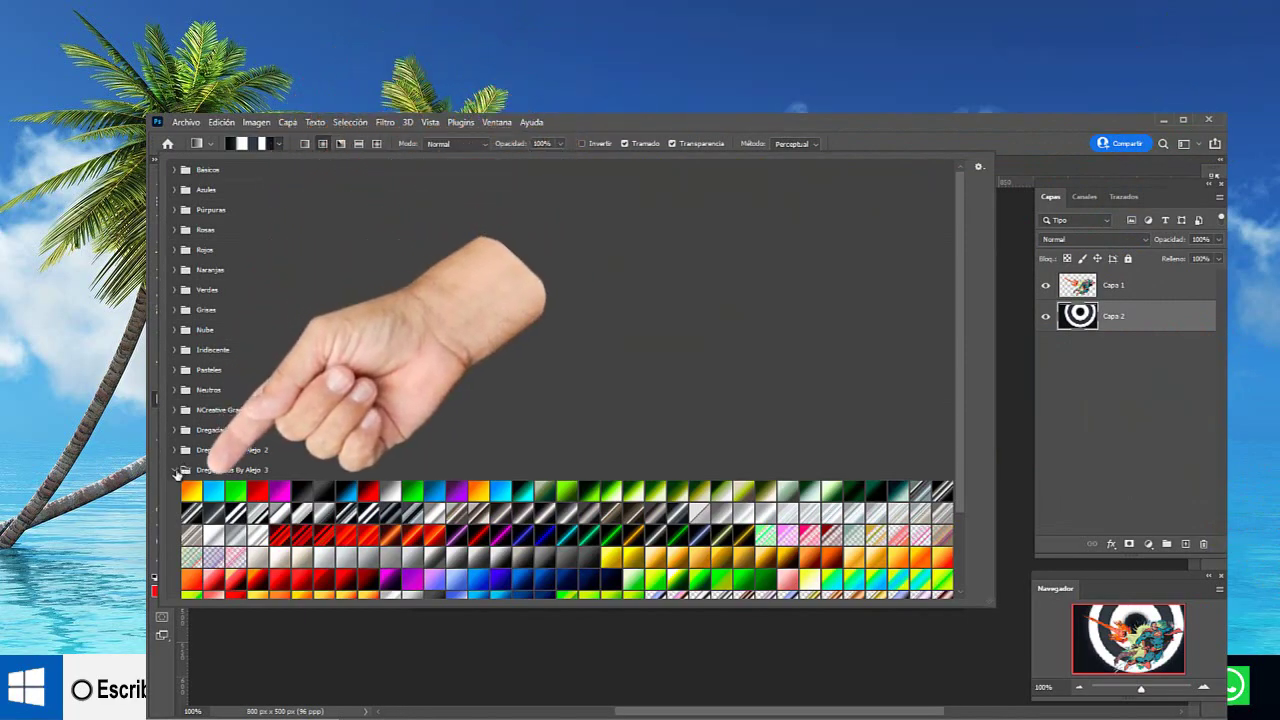
left_click(175, 471)
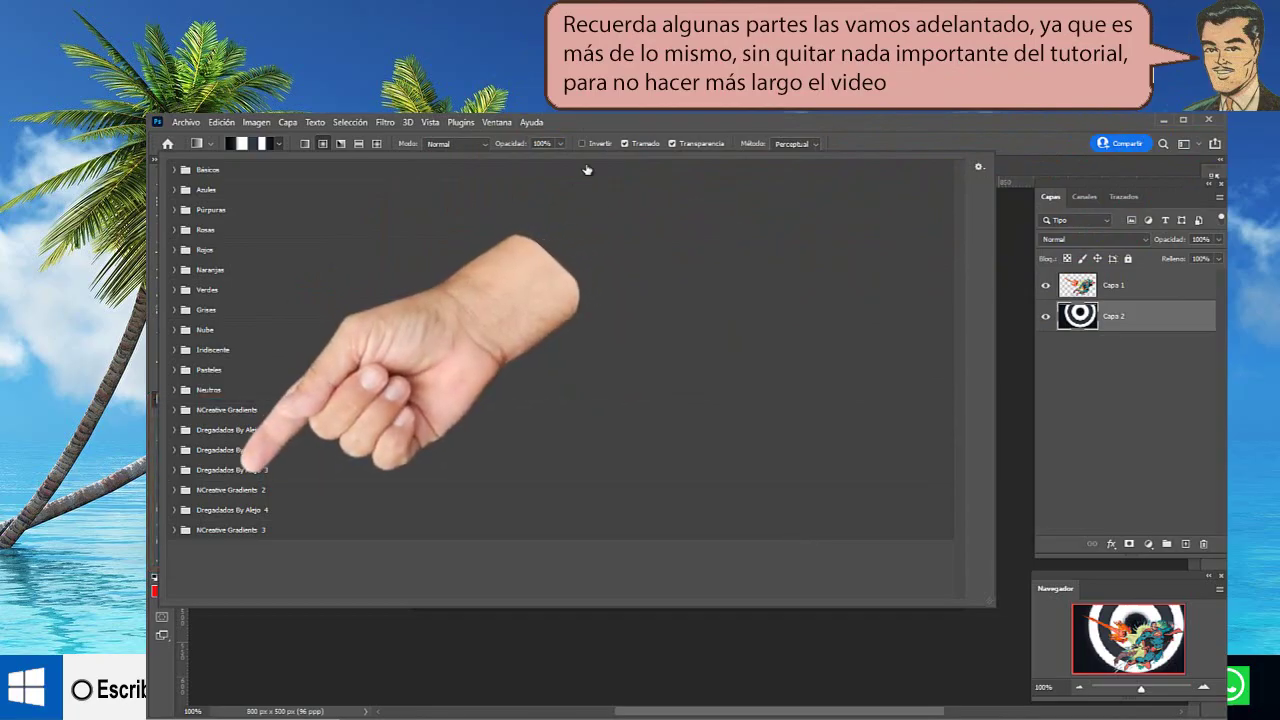
left_click(505, 124)
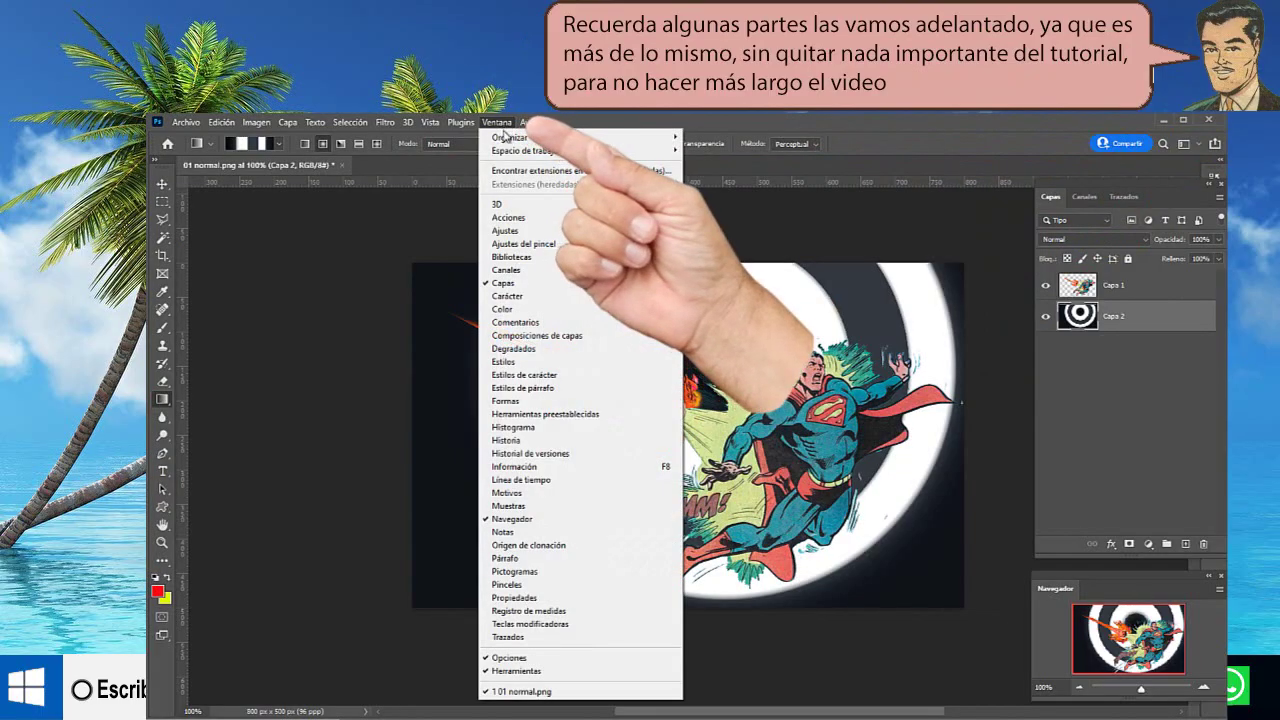
Step: Open the Degradados panel from Ventana and float the Capas panel over the canvas
left_click(513, 349)
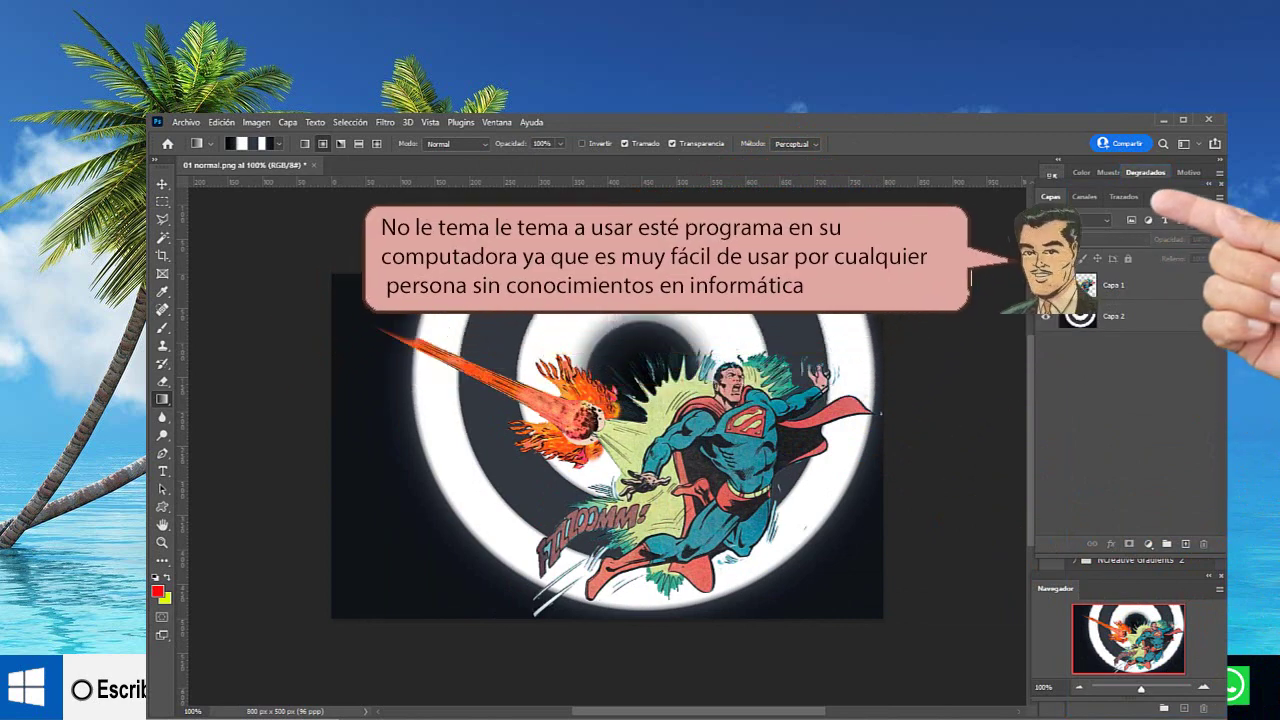
left_click(1100, 420)
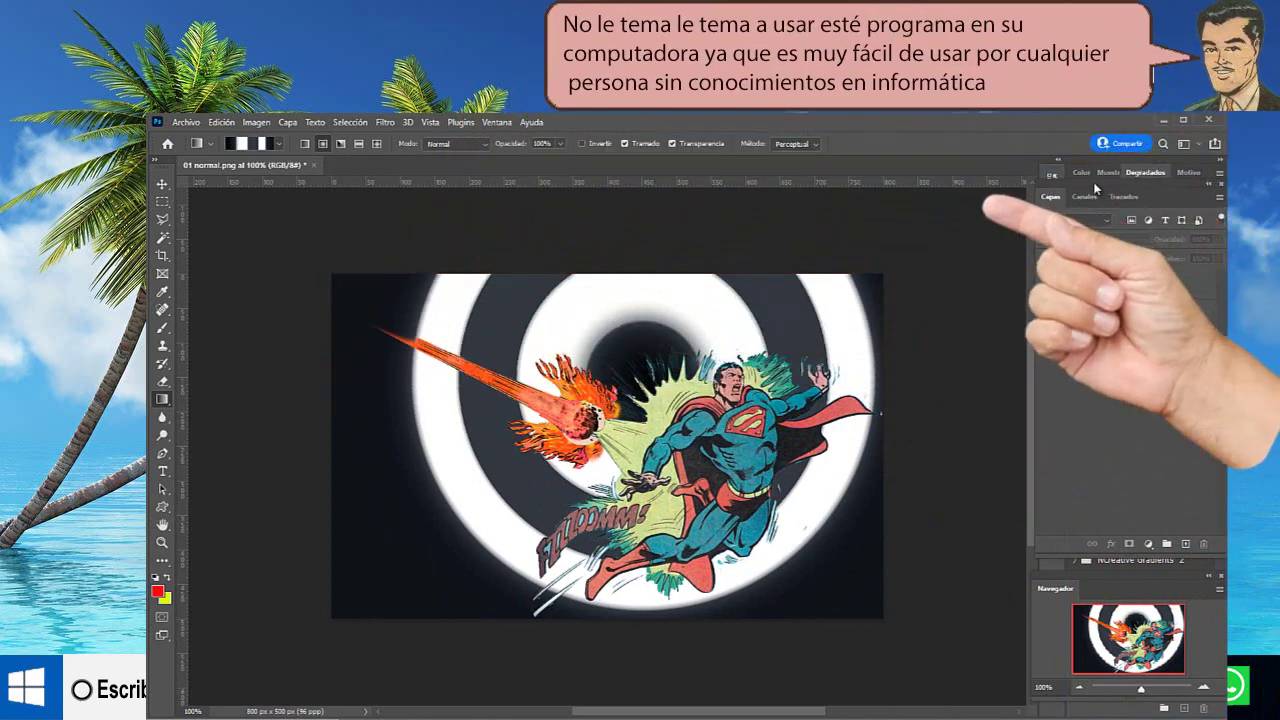
left_click_drag(1081, 188, 878, 210)
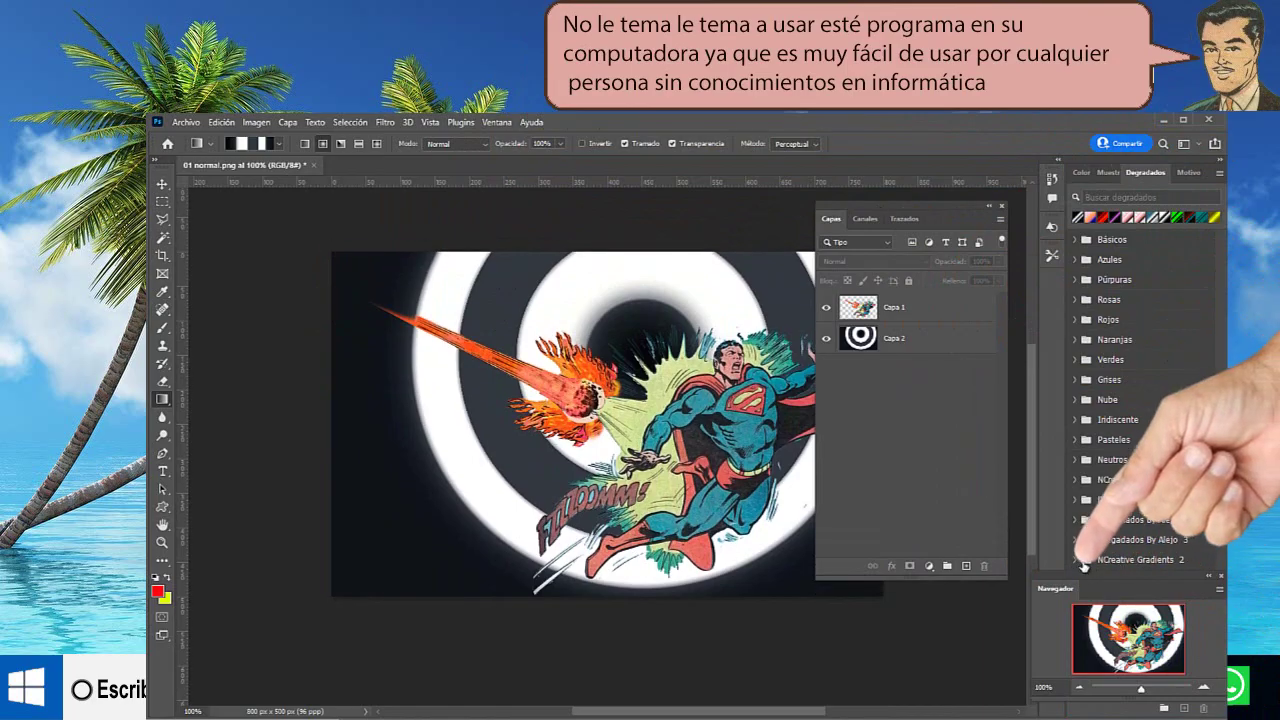
Step: Remove the NCreative Gradients 2 group using Eliminar Grupo and confirm with OK
right_click(1083, 565)
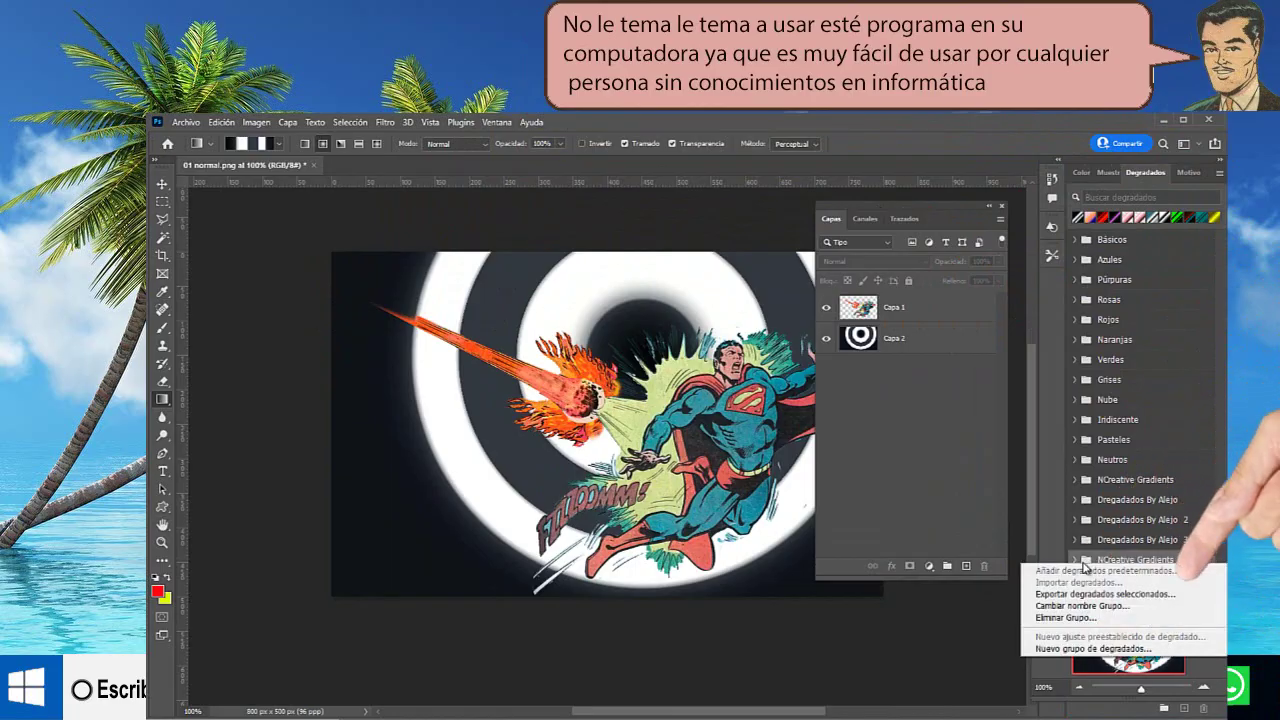
left_click(1083, 617)
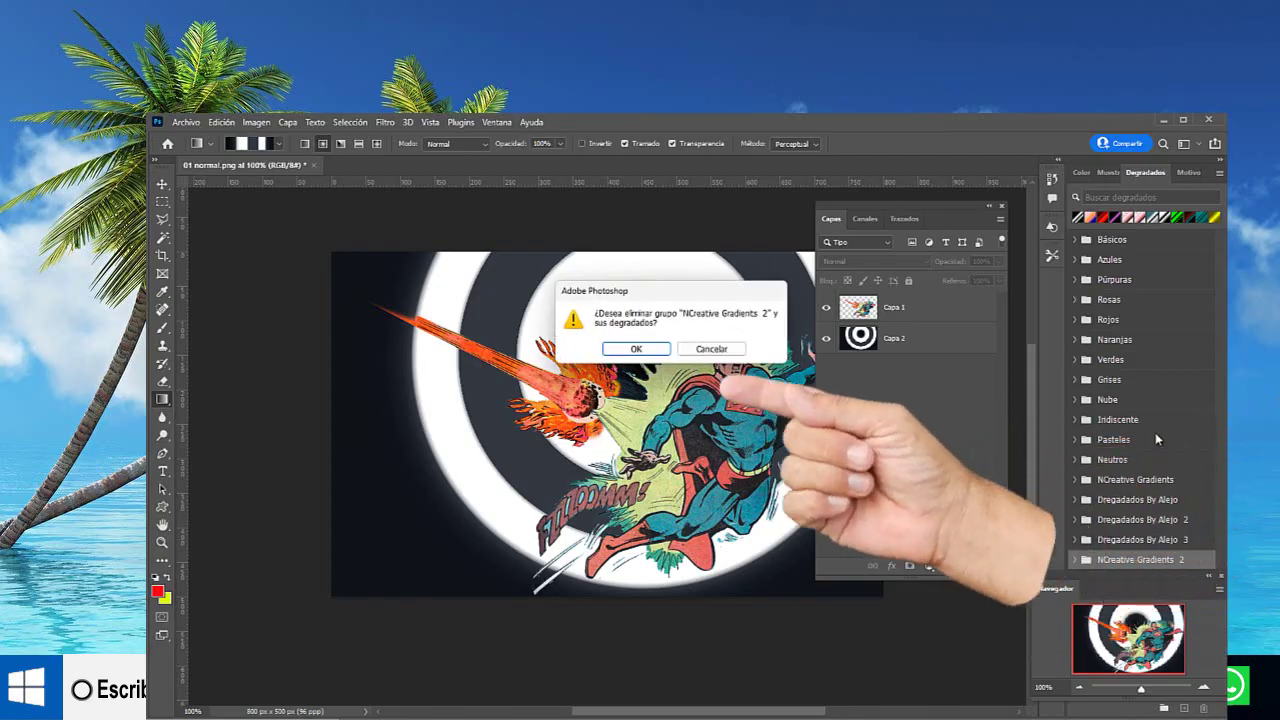
left_click(636, 348)
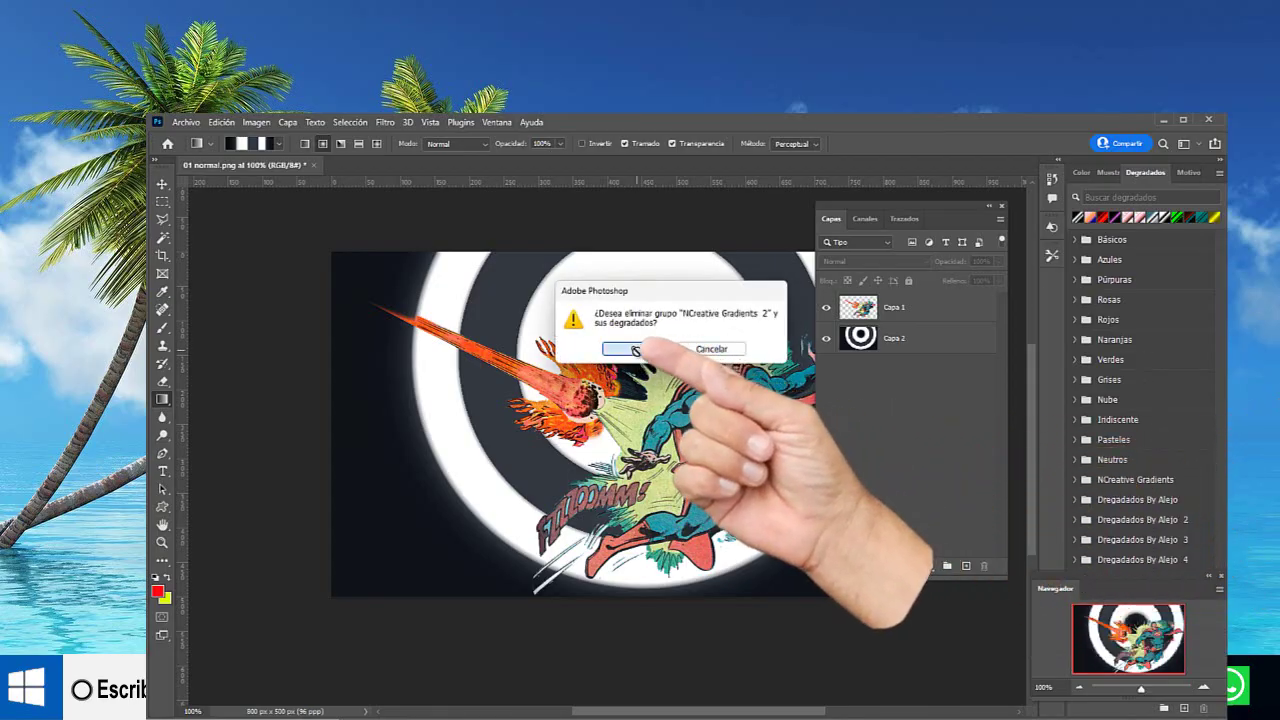